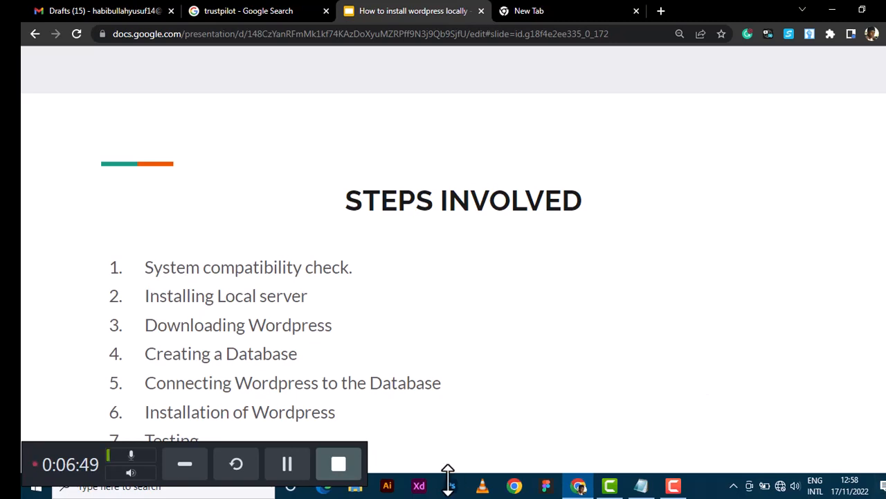
Exit the slideshow and return to the 'Steps Involved' slide in the Google Slides editor.
key(Escape)
drag(39, 447, 40, 384)
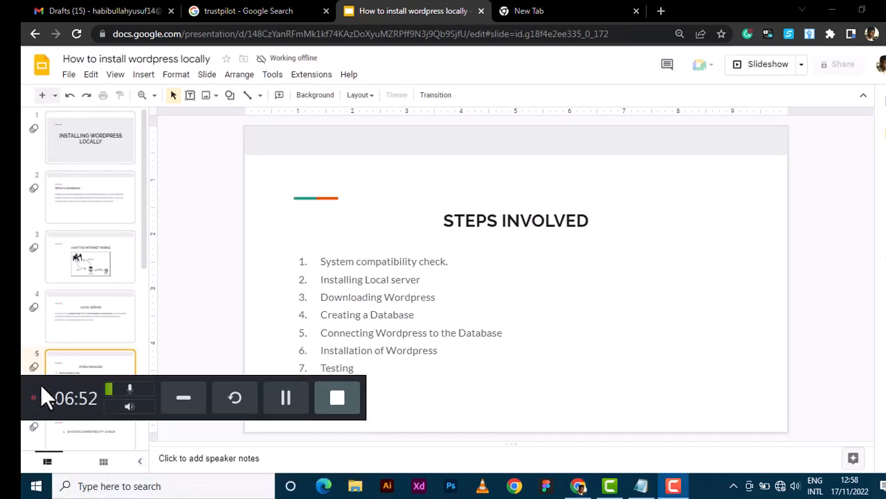
Open This PC's system properties to check for 8 GB RAM and 64-bit Windows 10 Pro.
click(355, 486)
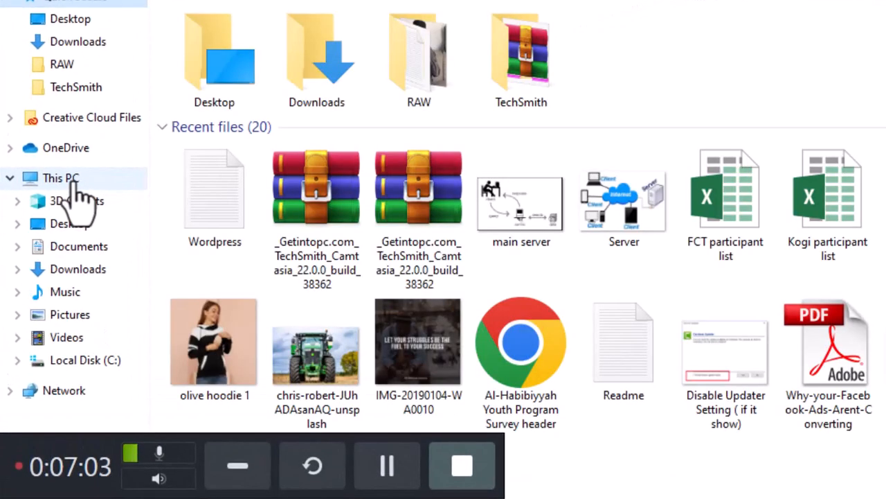
right_click(75, 186)
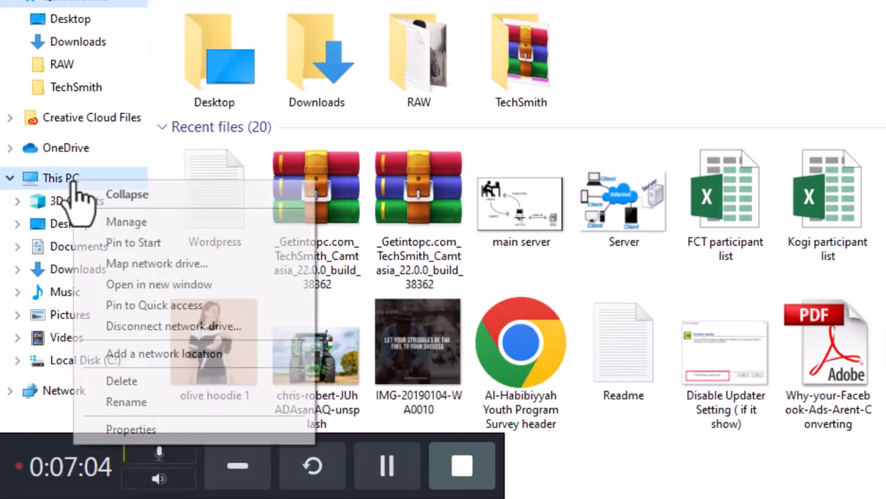
click(113, 431)
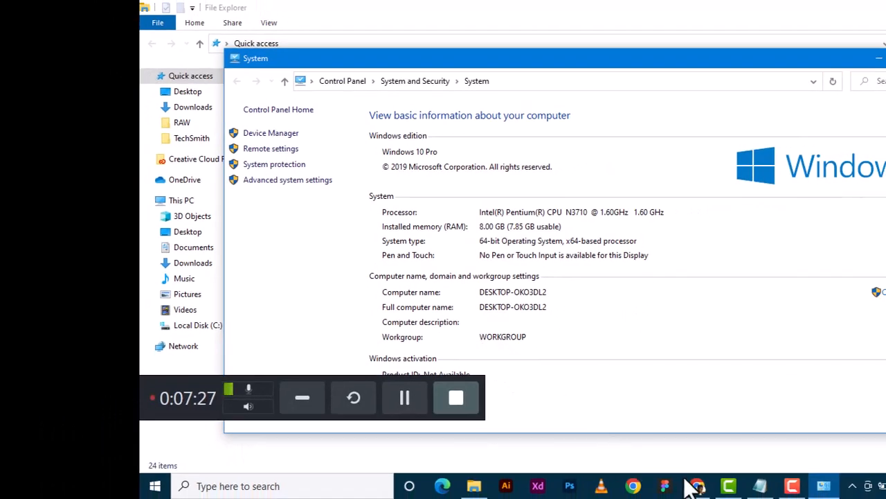
Search Google for 'xampp 32 bit' in Chrome's empty new tab.
click(698, 485)
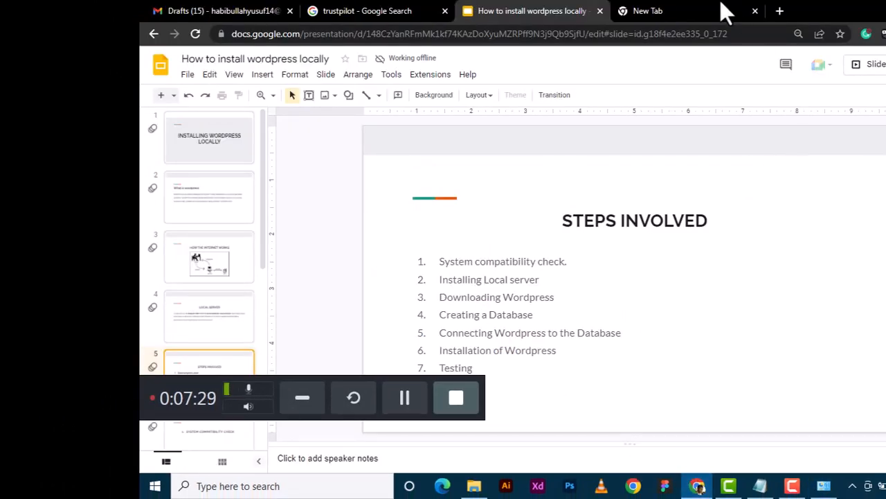
click(698, 13)
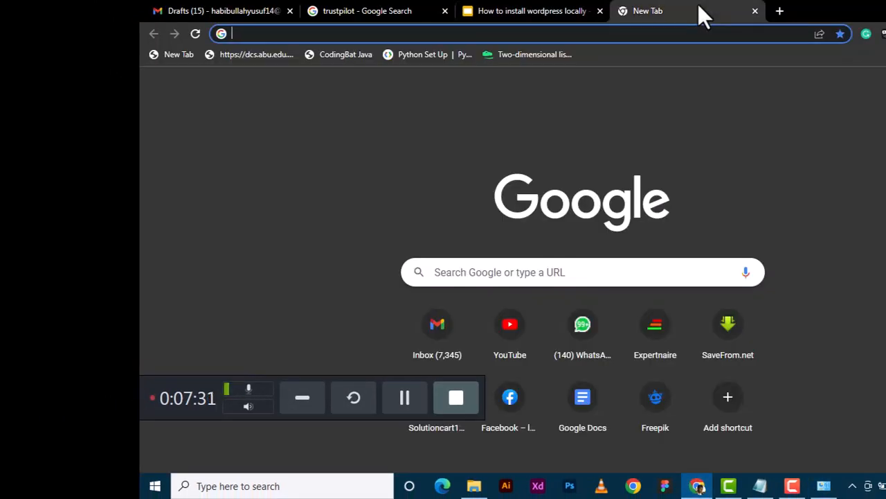
click(414, 394)
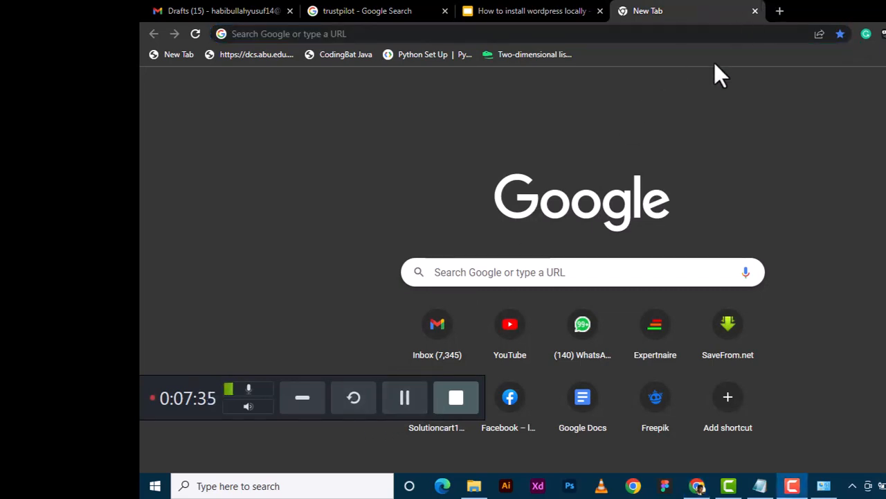
click(694, 41)
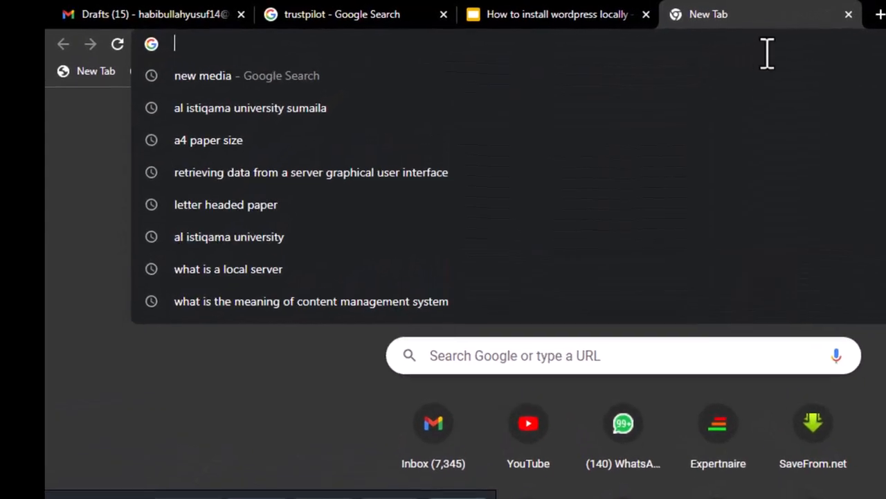
text(xampp )
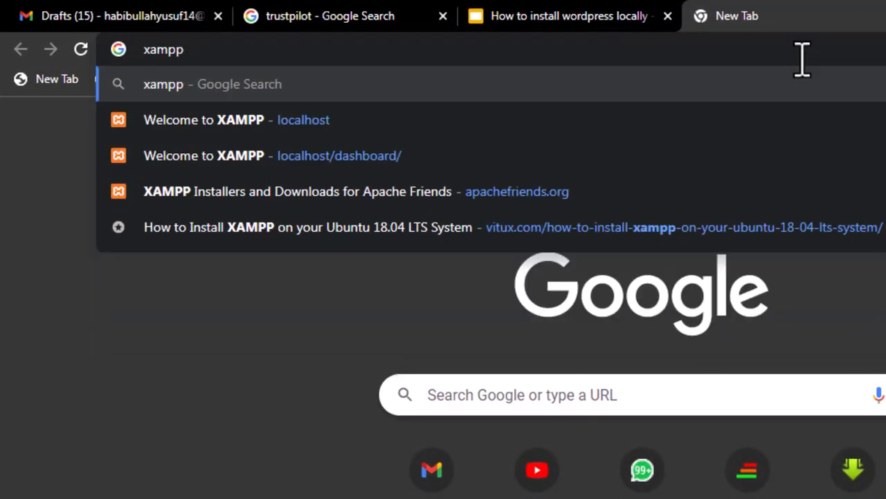
text(64)
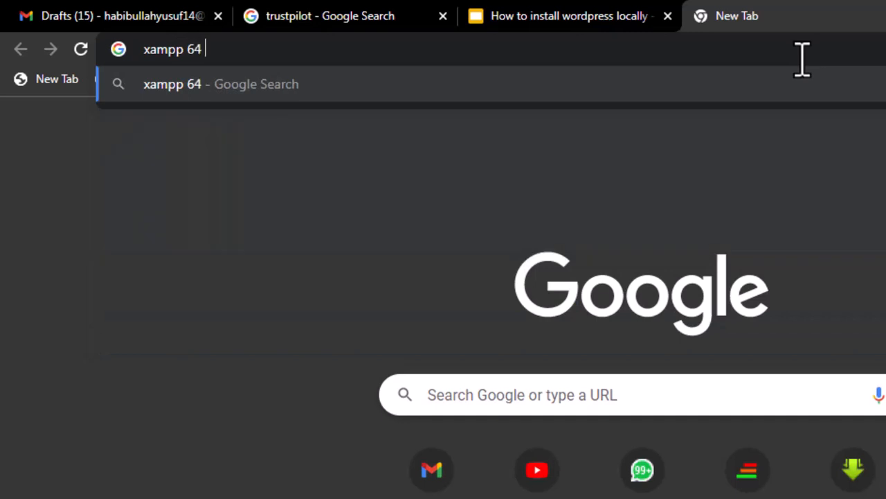
text( bit)
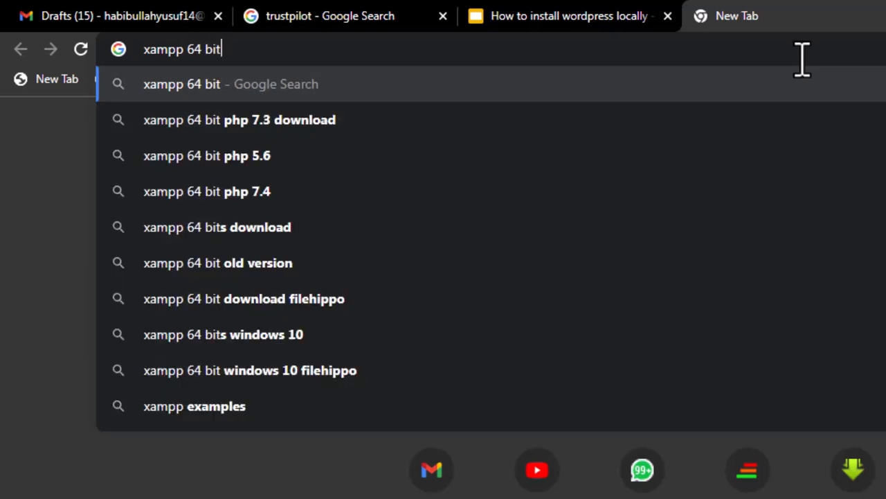
key(BackSpace)
key(BackSpace)
key(BackSpace)
key(BackSpace)
key(BackSpace)
key(BackSpace)
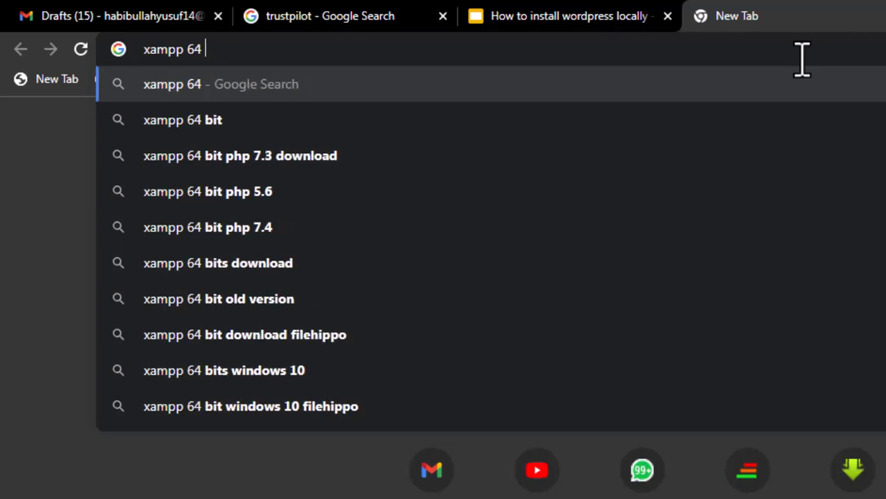
text(32 bit)
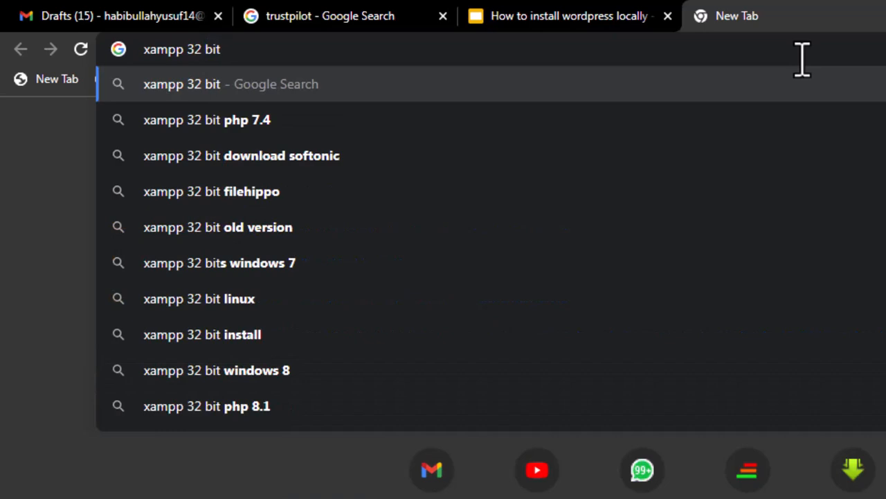
key(Return)
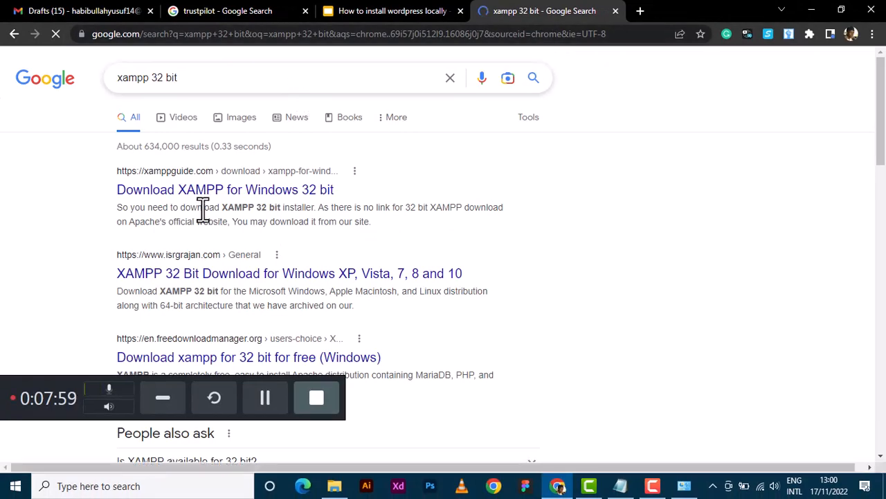
Search 'xampp 64 bit' and scroll the Apache Friends page to Windows versions 7.4.30, 8.0.23 and 8.1.10.
click(353, 187)
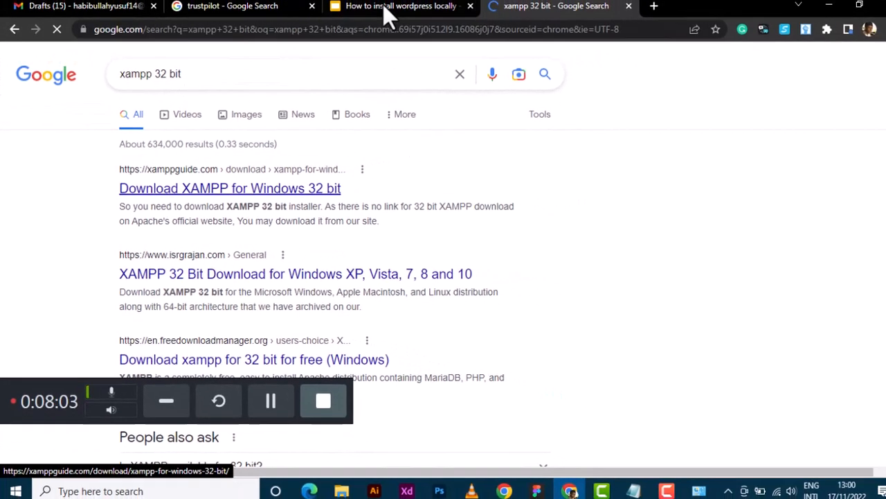
click(381, 33)
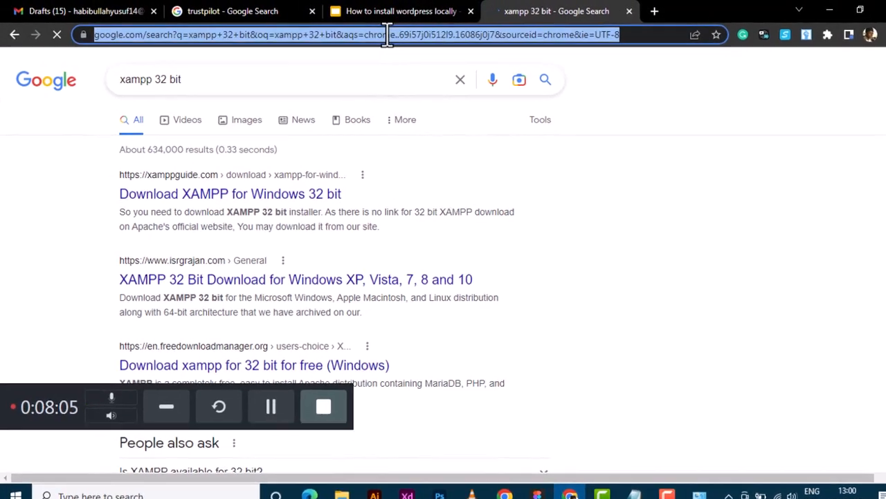
text(xampp )
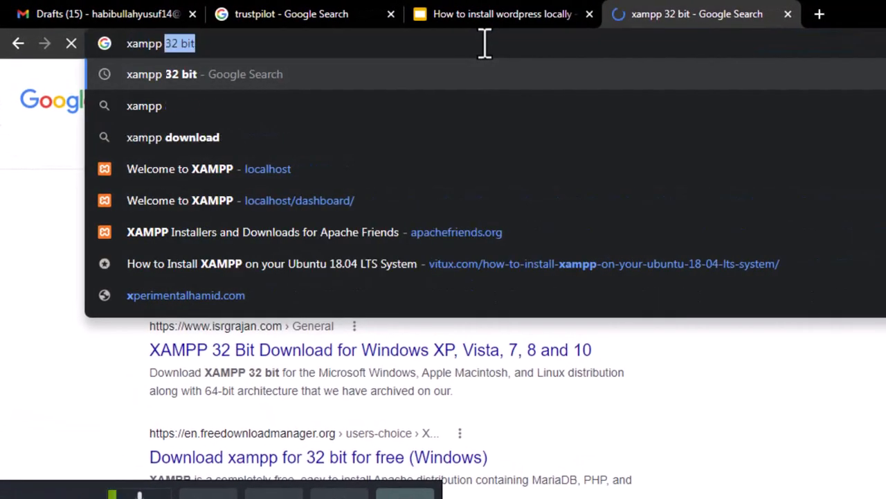
text(64 bit)
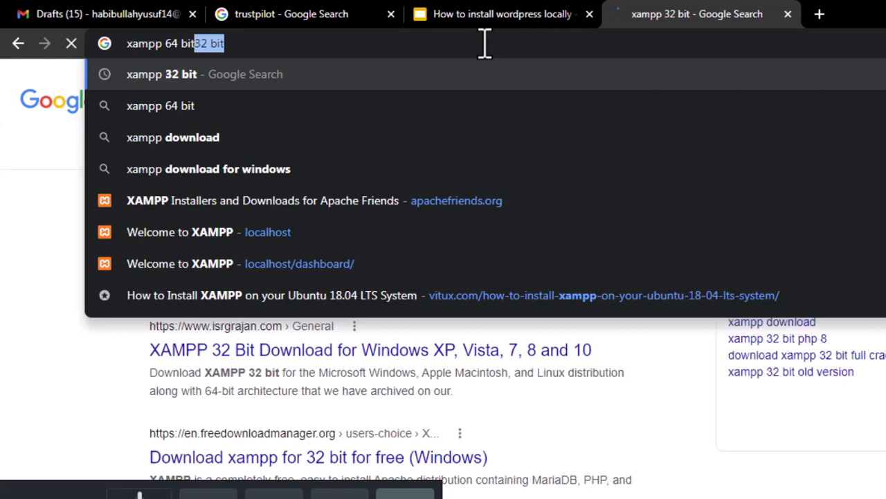
key(Return)
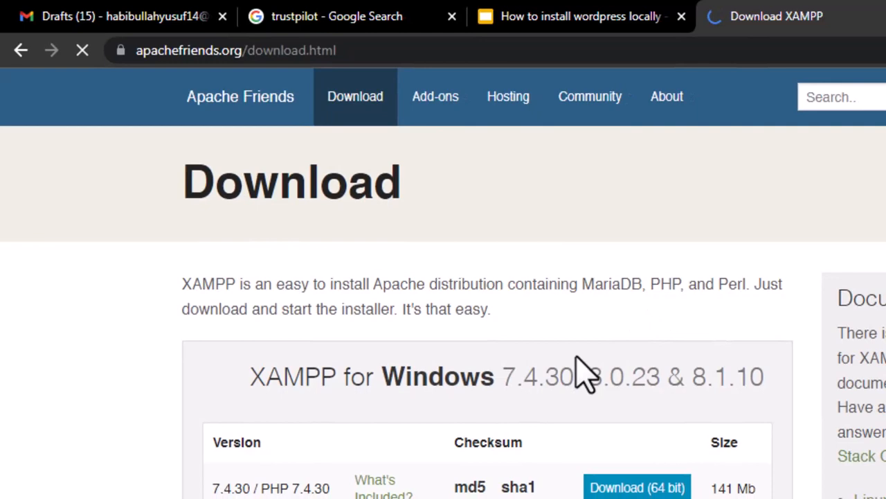
scroll(586, 376, down, 3)
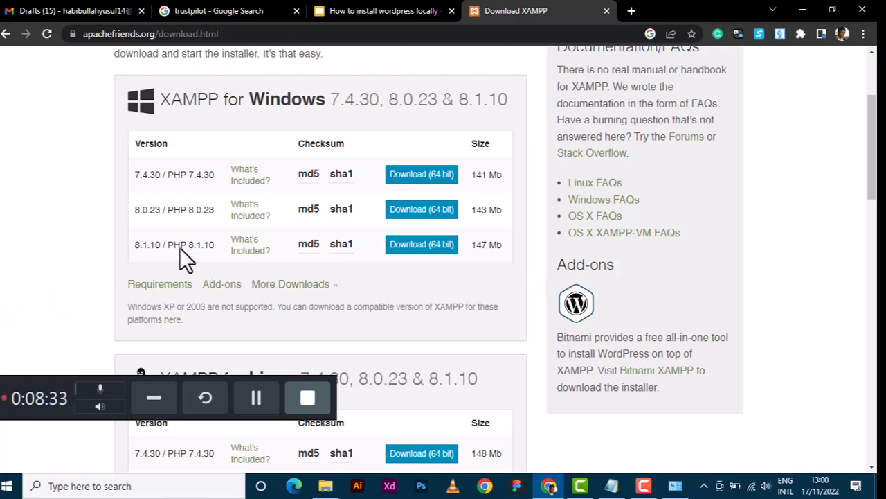
Download the 64-bit XAMPP 8.1.10 installer and advance the deck to the System Compatibility Check slide.
click(421, 263)
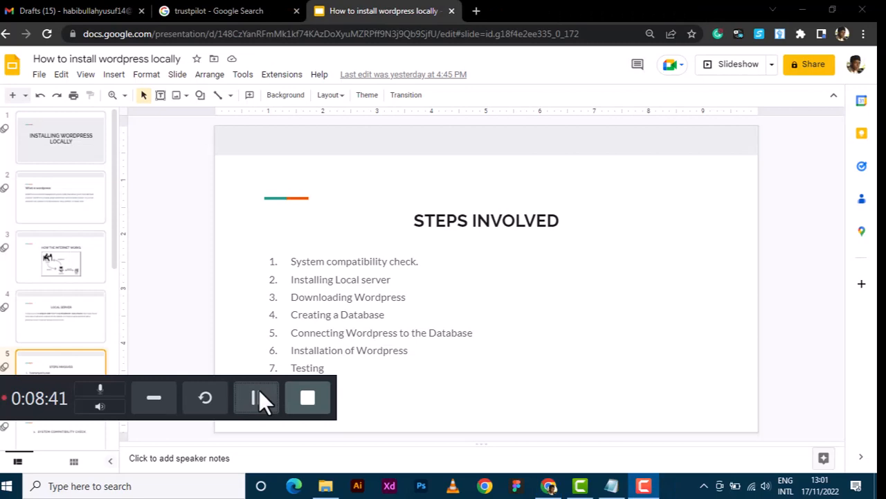
click(259, 397)
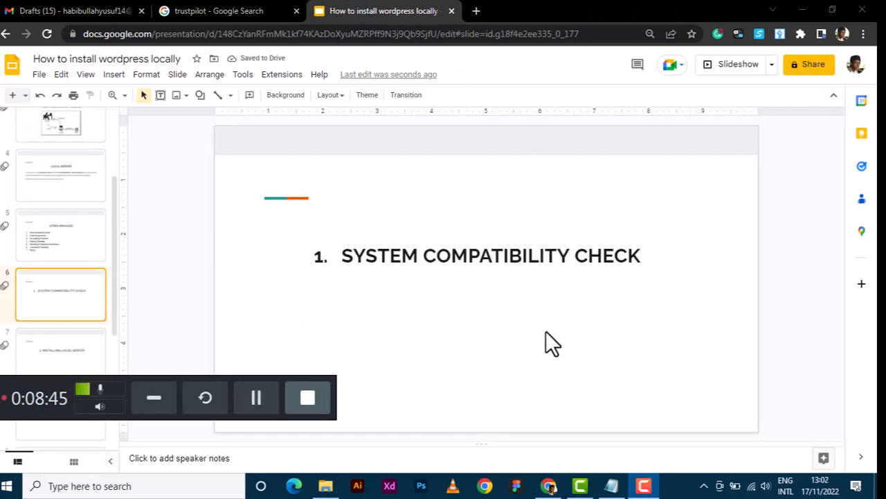
click(327, 485)
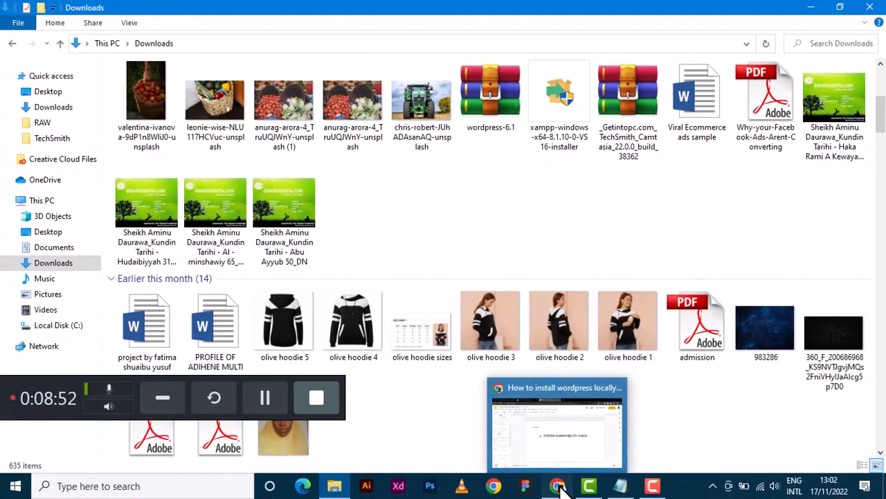
Advance to the Installing Local Server slide and launch xampp-windows-x64-8.1.10-0-VS16-installer from Downloads.
click(559, 487)
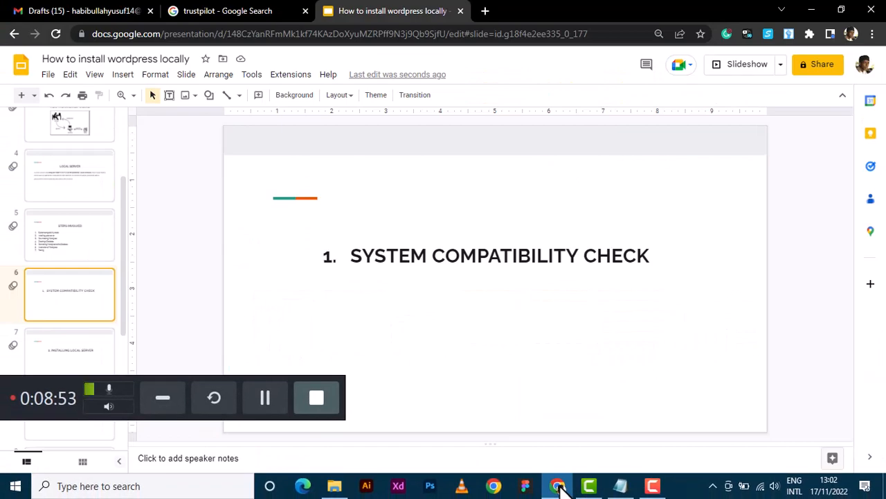
key(Down)
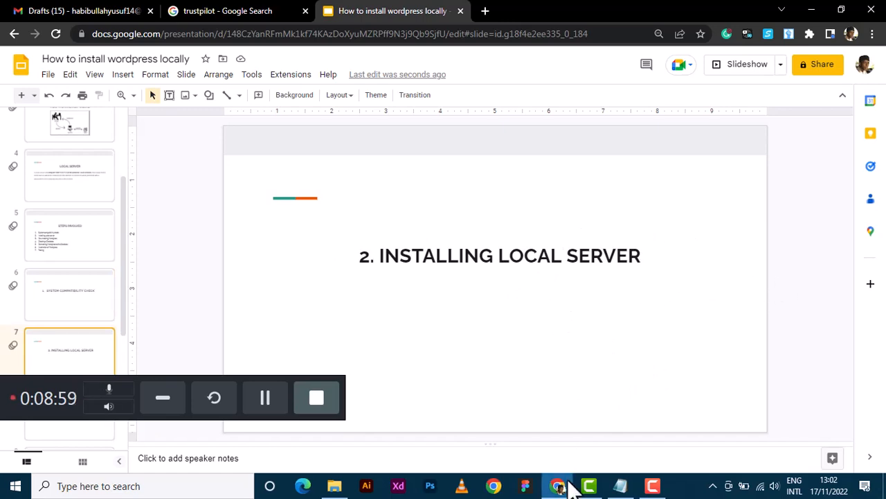
click(332, 490)
click(572, 106)
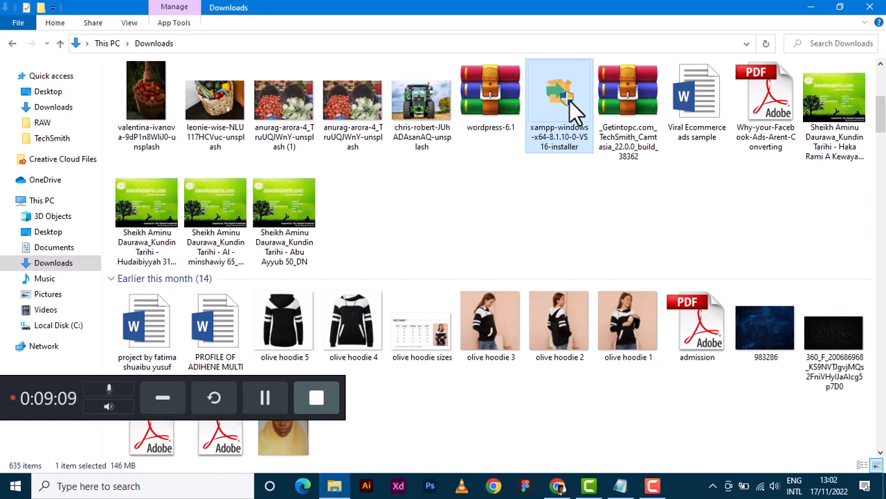
double_click(574, 111)
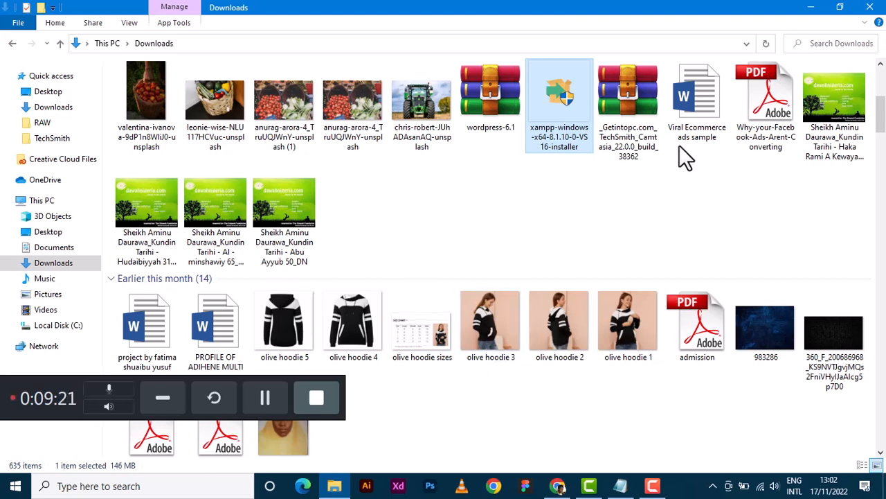
click(814, 7)
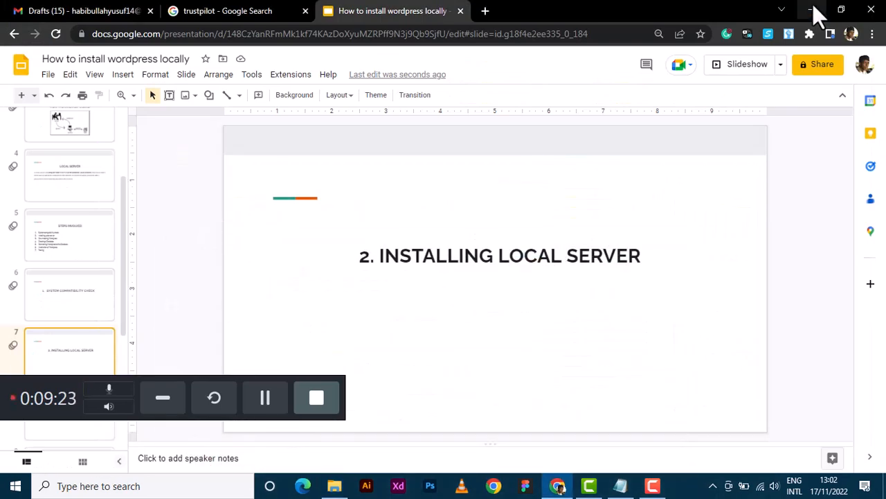
Minimize Chrome to the desktop, where the XAMPP installer's UAC warning appears.
click(814, 7)
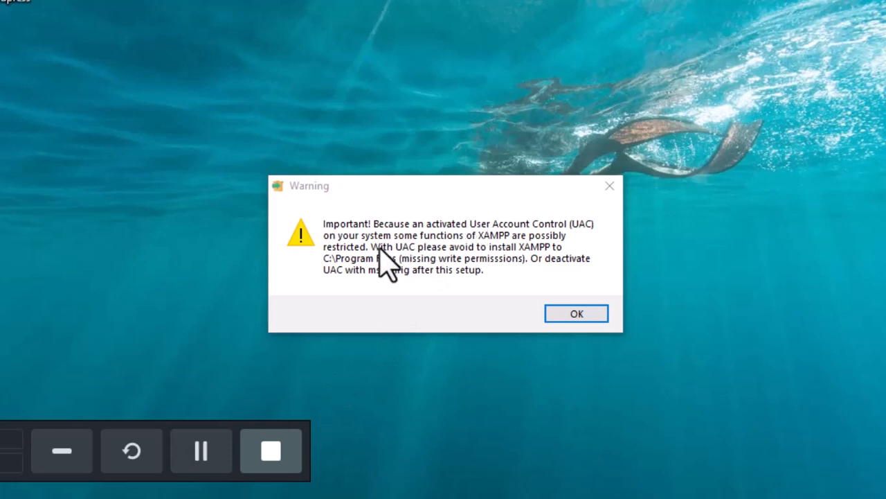
Dismiss the UAC warning and deselect FileZilla, Tomcat, Webalizer and Fake Sendmail components.
click(582, 313)
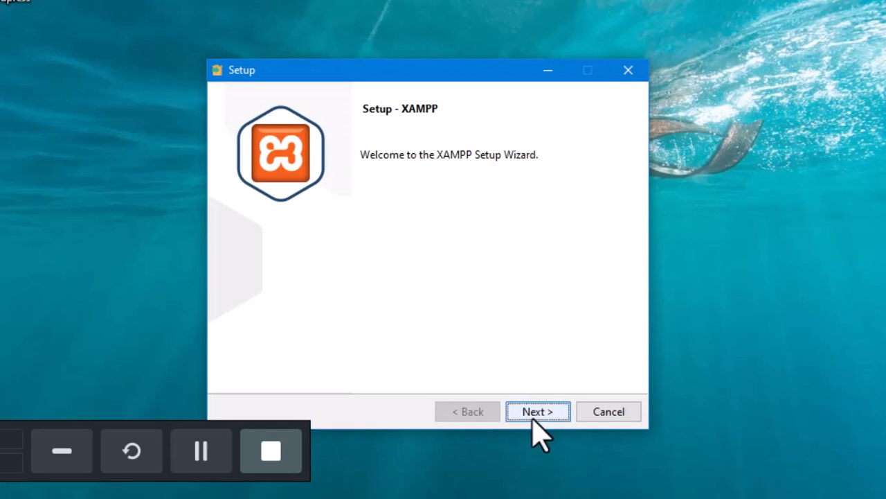
click(533, 415)
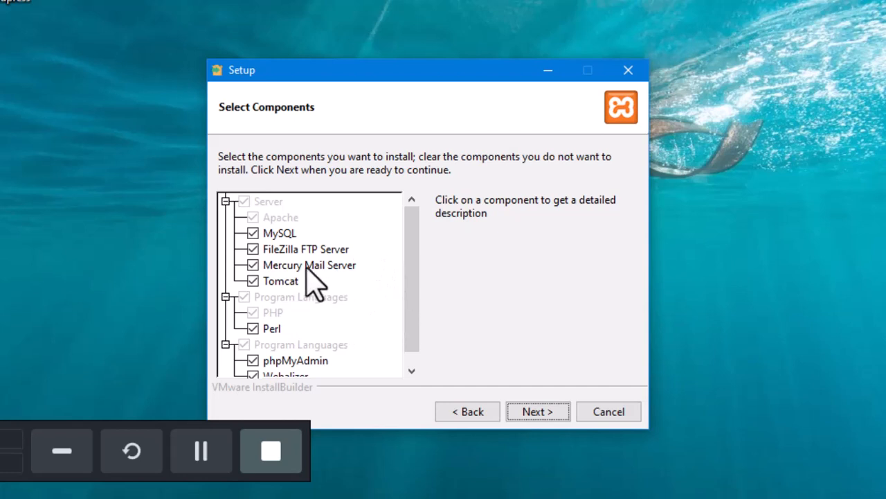
click(253, 249)
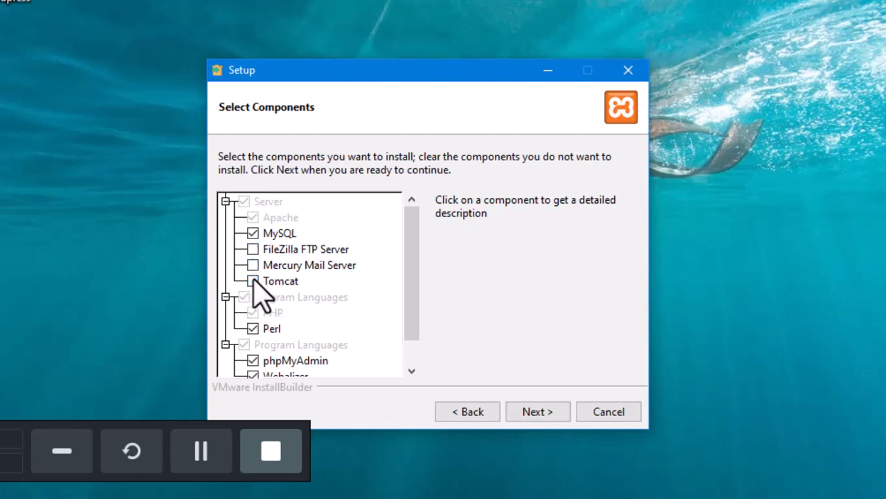
click(252, 281)
scroll(256, 339, down, 1)
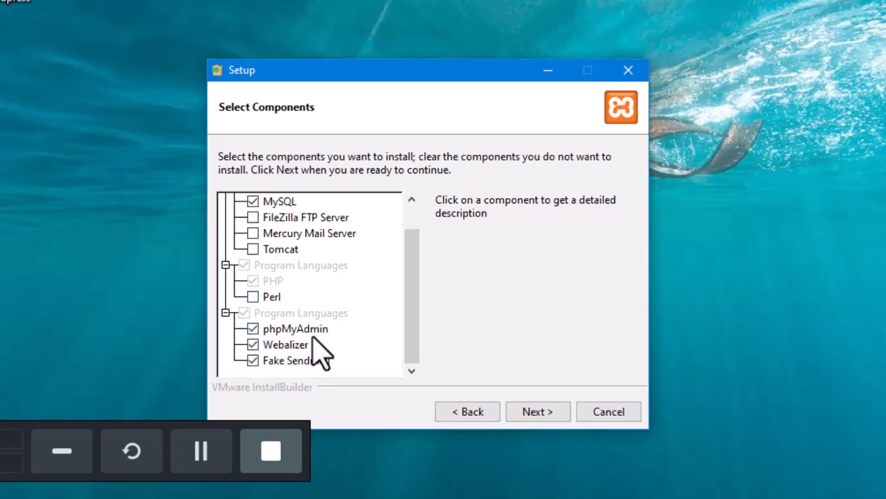
click(252, 345)
click(253, 360)
click(542, 410)
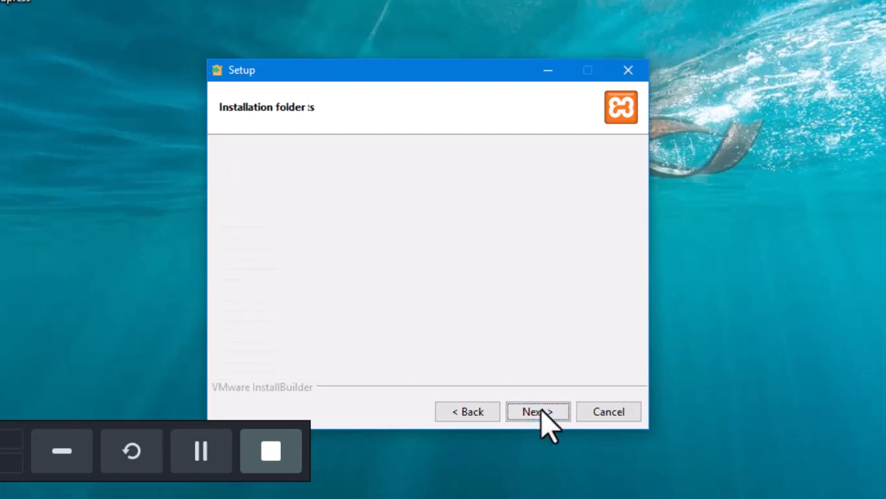
Recheck the components, then keep C:\xampp as install folder and English as language.
click(490, 411)
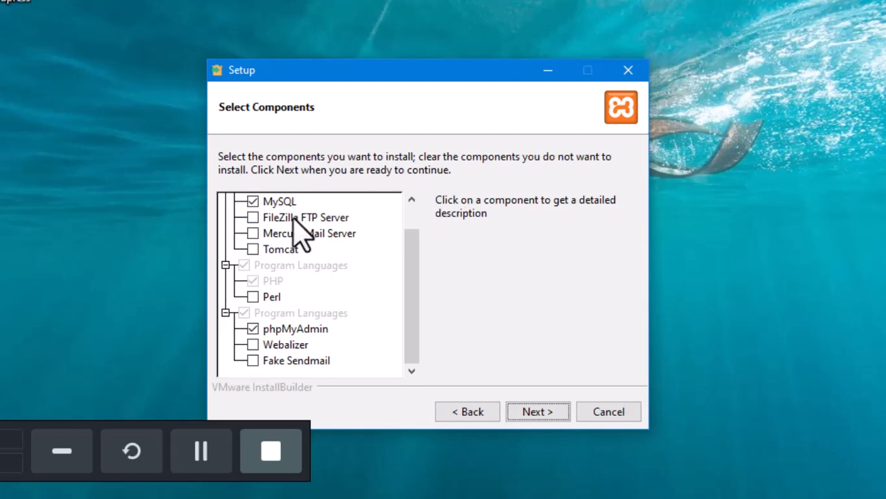
click(535, 414)
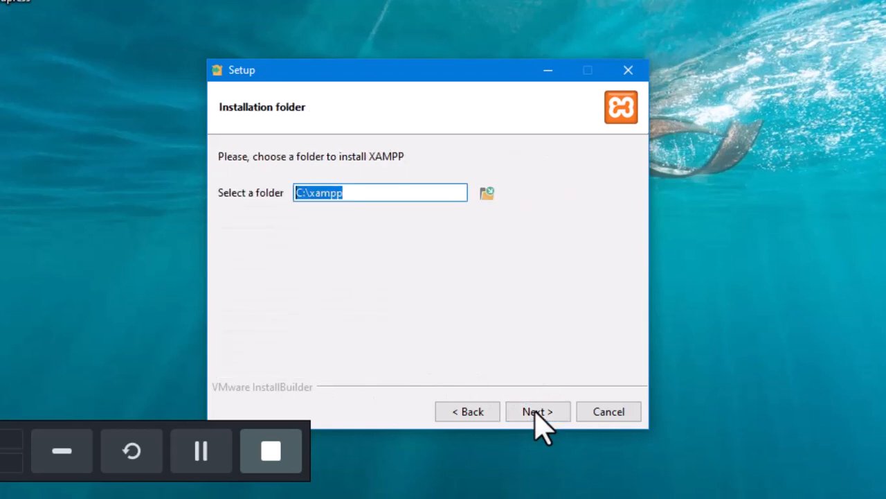
click(535, 410)
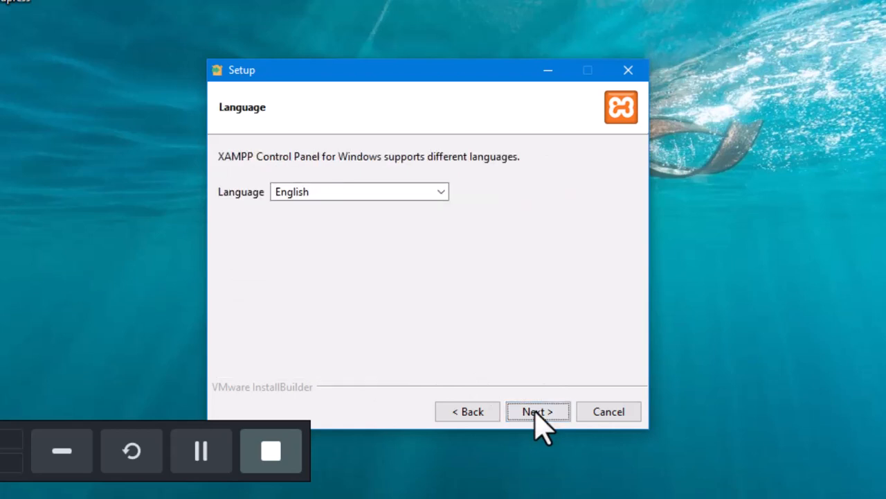
click(538, 415)
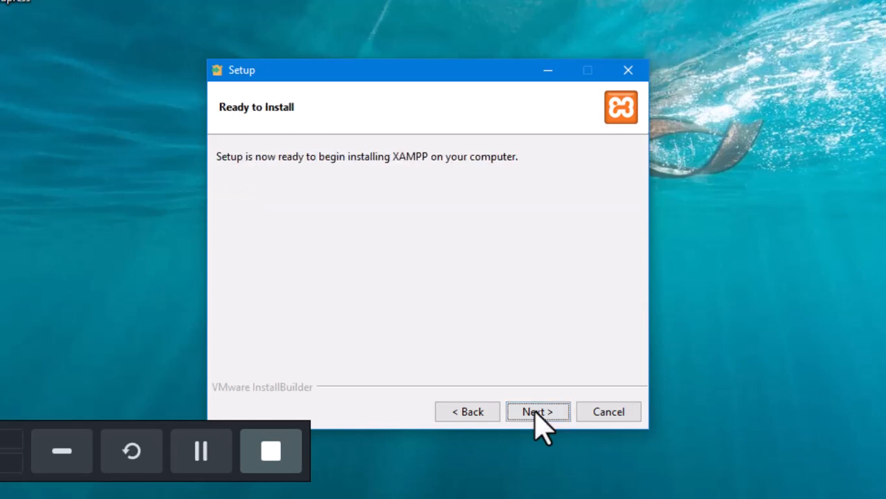
Run the XAMPP installation until the wizard reaches its completion page.
click(535, 414)
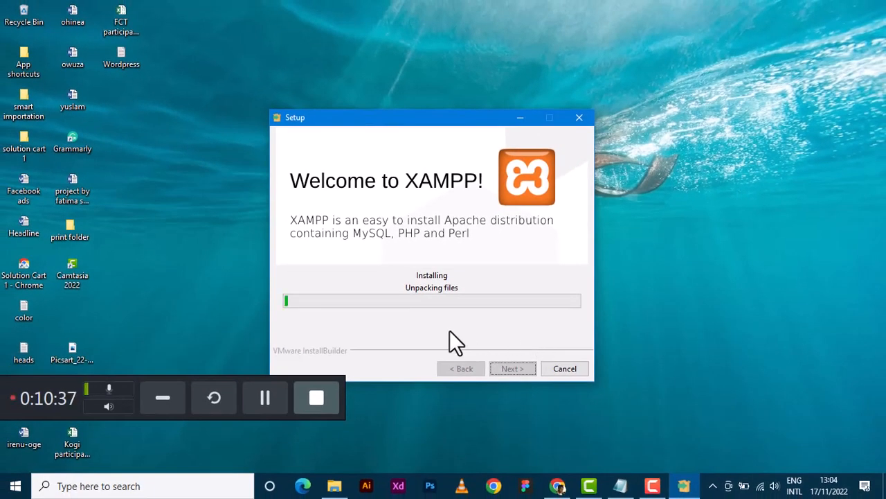
click(269, 399)
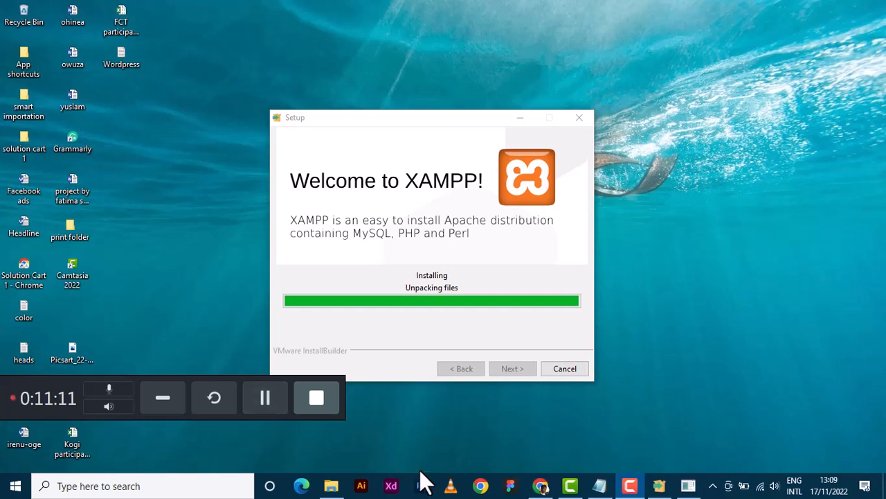
mouse_move(691, 494)
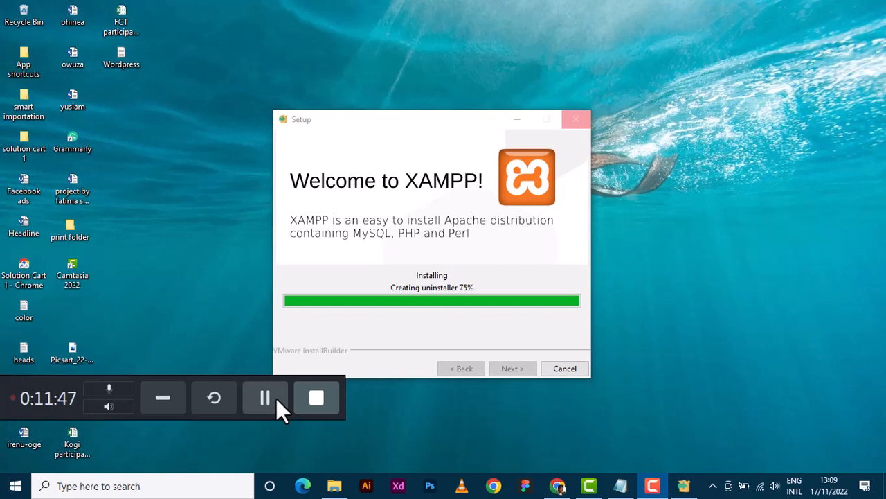
click(266, 397)
click(265, 397)
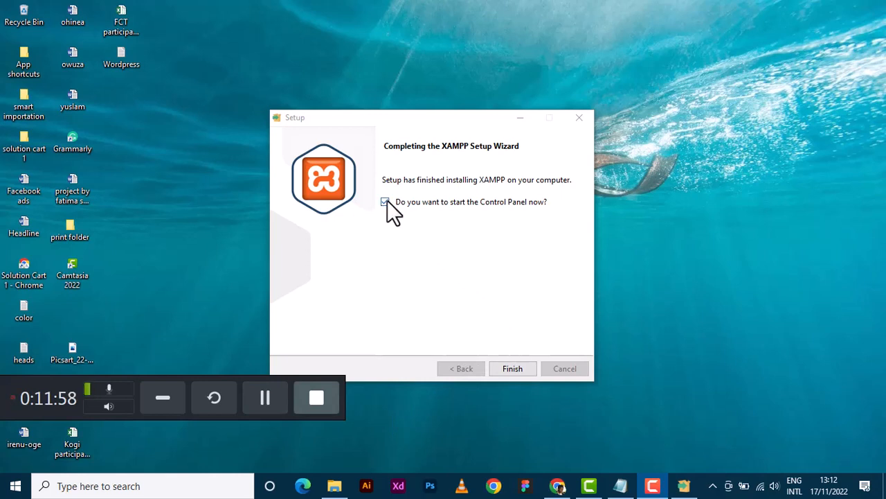
Finish setup and launch the XAMPP Control Panel from the hidden tray icons.
click(523, 374)
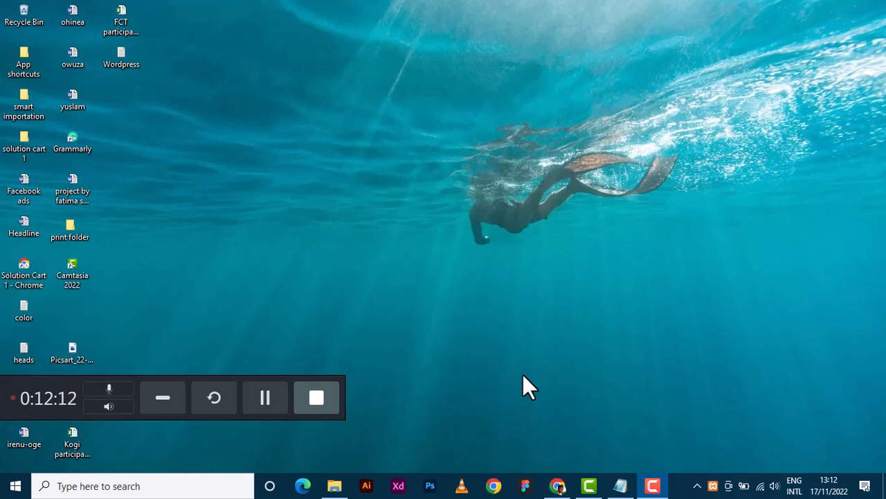
click(698, 491)
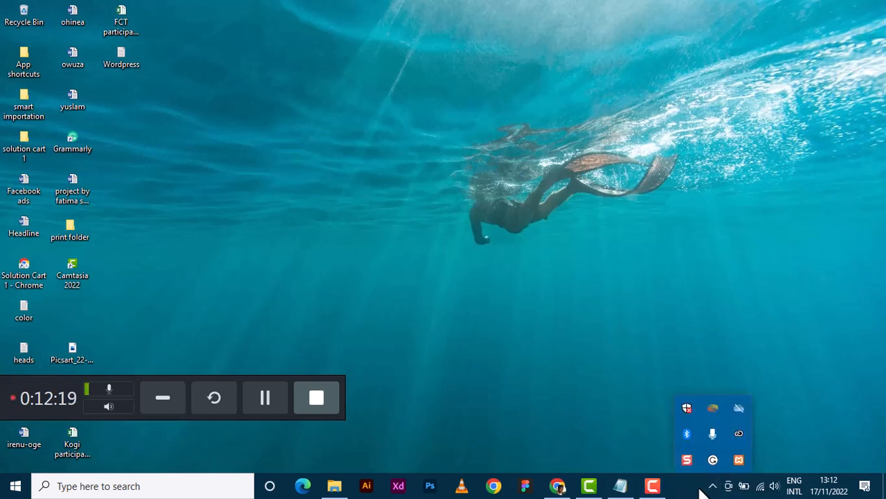
click(746, 461)
Stop the already running MySQL service, then start both Apache and MySQL.
click(277, 405)
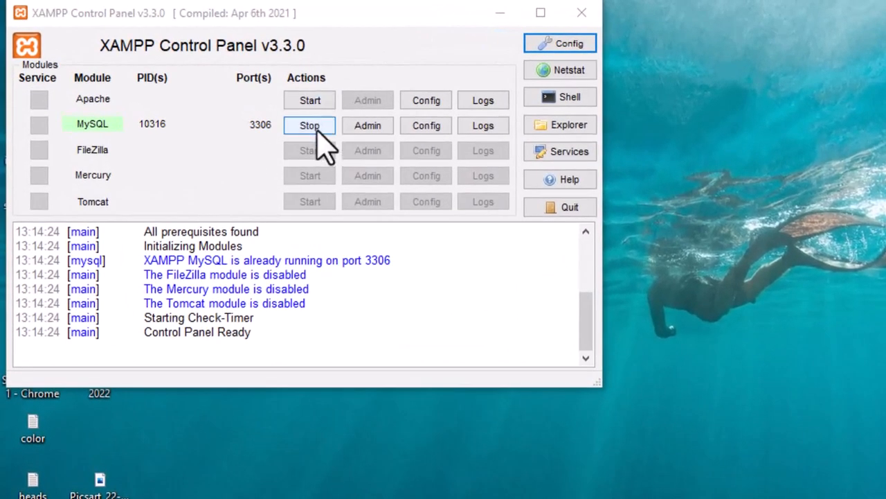
click(318, 129)
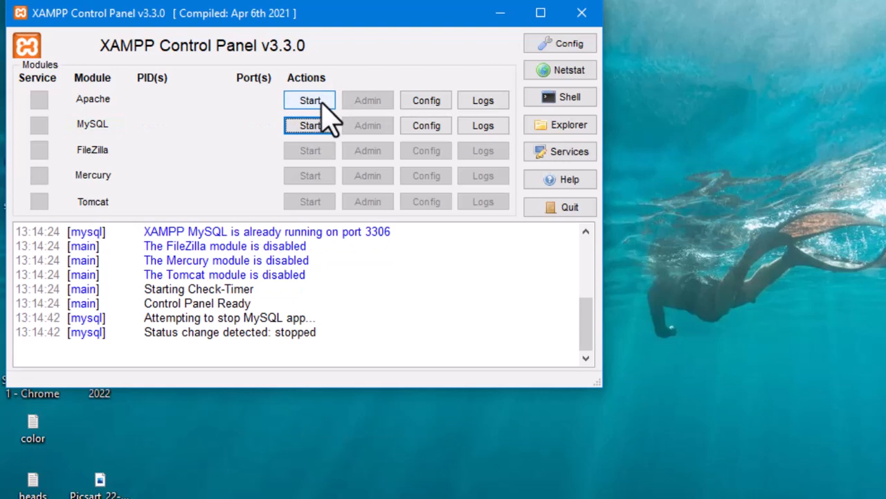
click(318, 101)
click(315, 125)
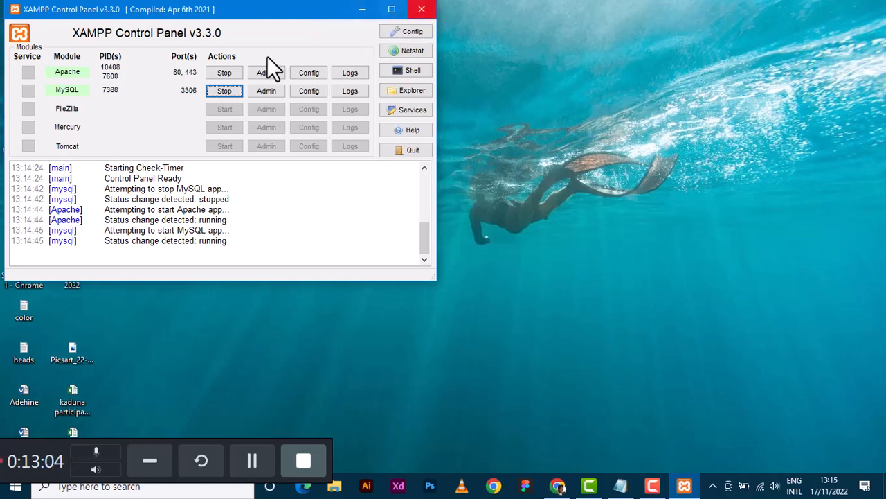
Stop Apache and MySQL again and close the XAMPP Control Panel.
click(225, 72)
click(230, 87)
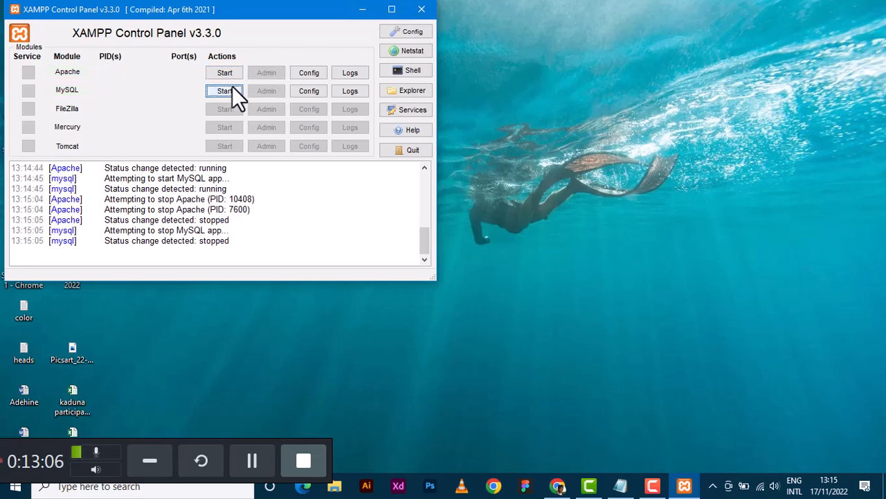
click(422, 9)
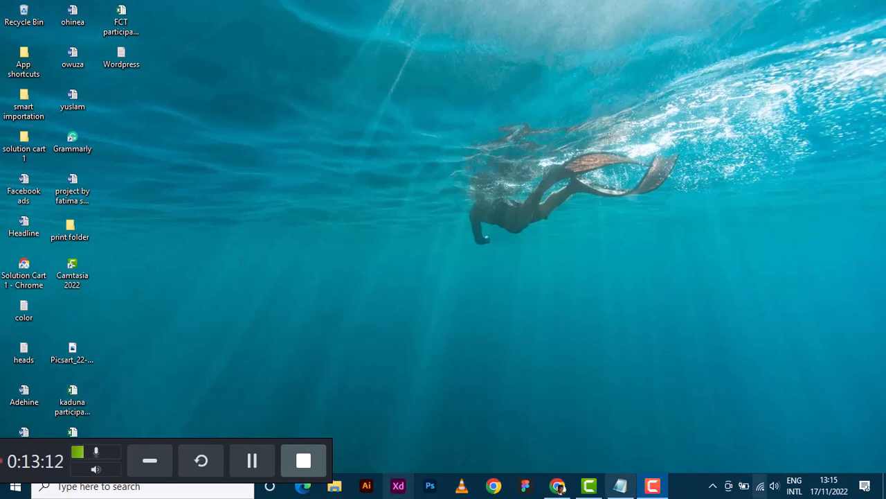
Open File Explorer and browse to the C:\xampp installation folder.
click(713, 486)
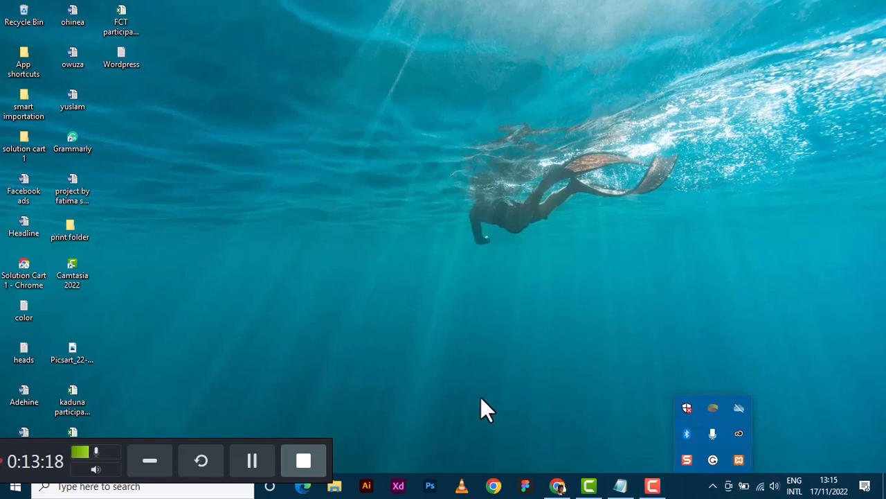
click(438, 400)
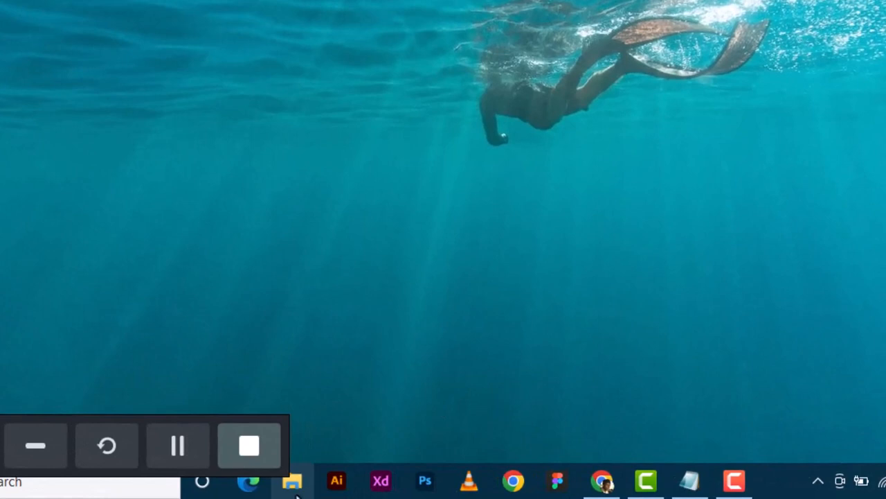
click(295, 492)
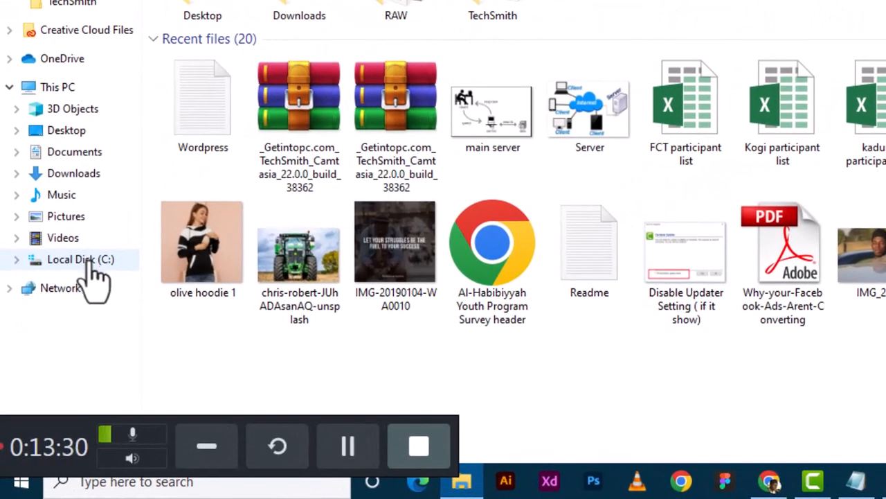
click(88, 265)
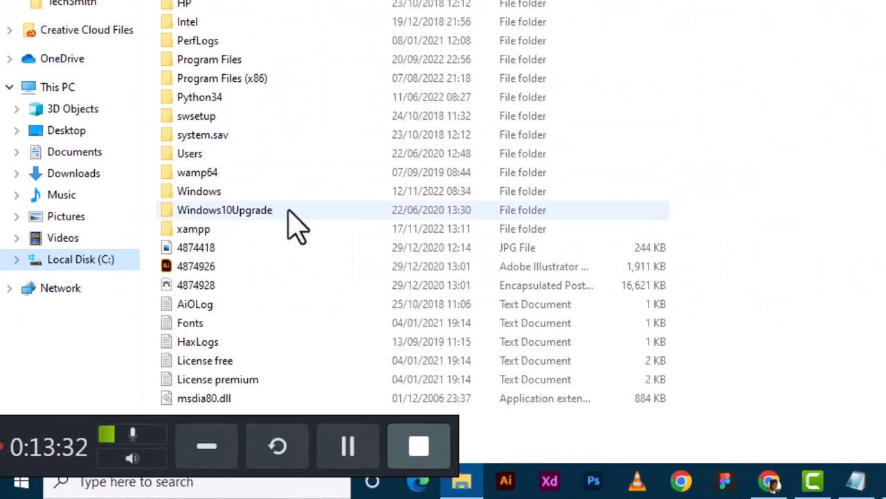
click(208, 235)
double_click(208, 236)
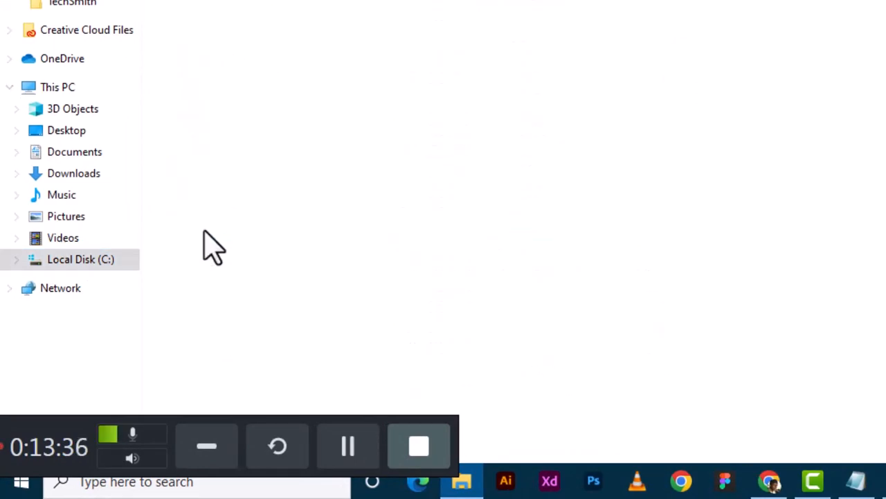
scroll(211, 247, down, 6)
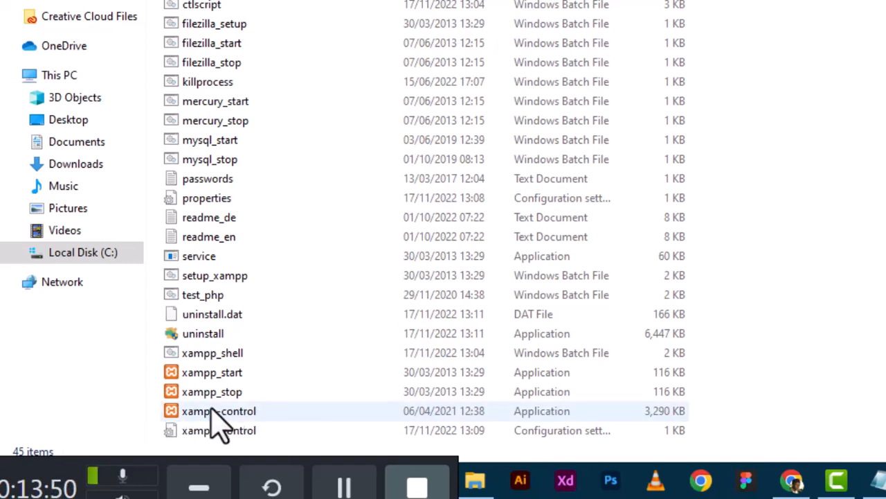
Launch xampp-control and send a shortcut to it to the desktop.
click(173, 414)
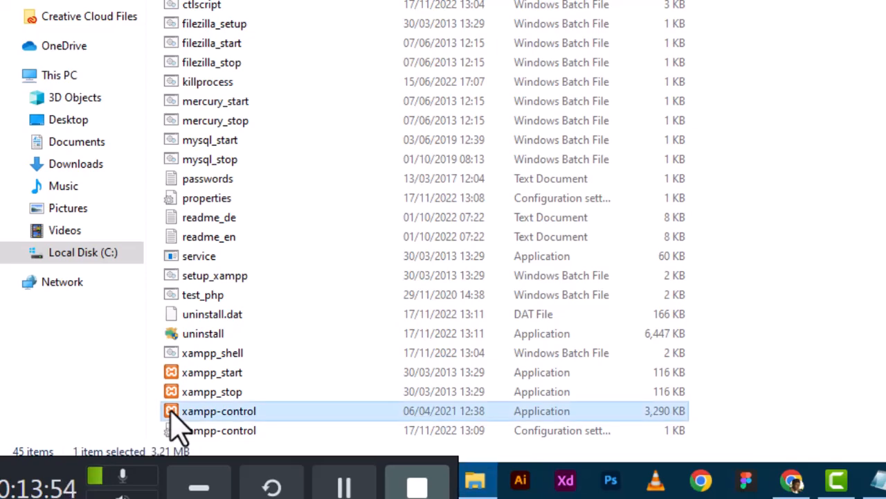
double_click(172, 412)
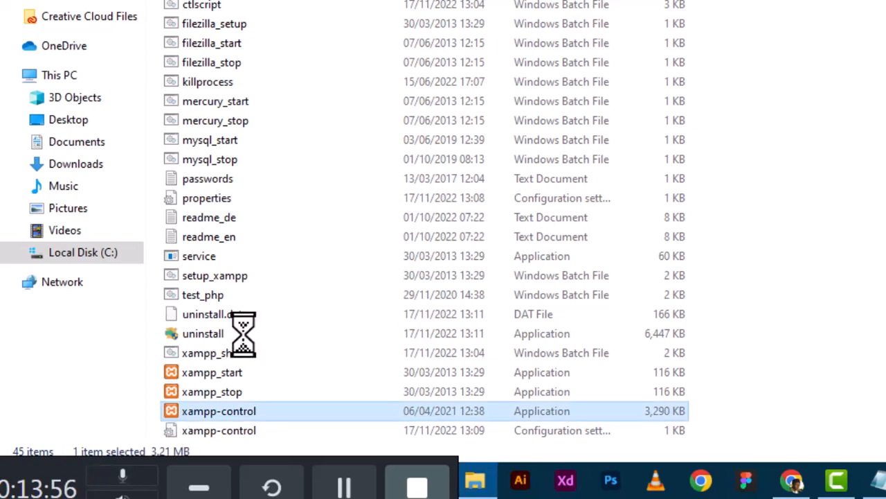
mouse_move(385, 254)
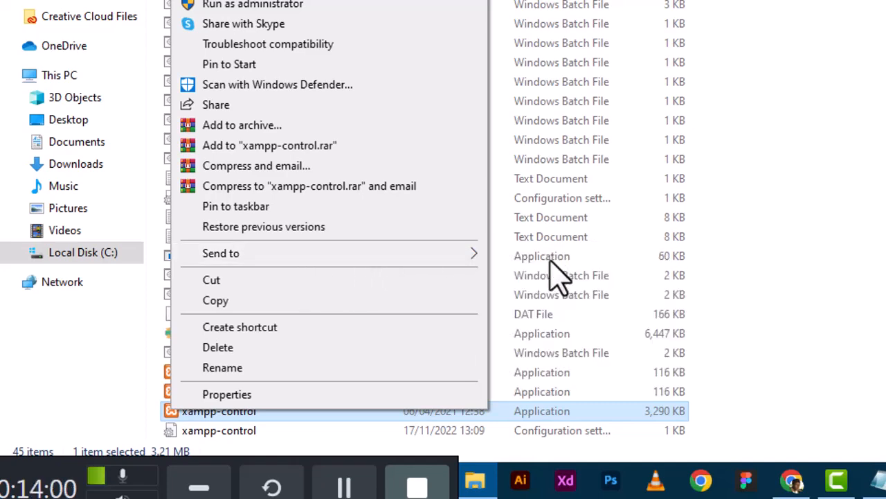
mouse_move(458, 262)
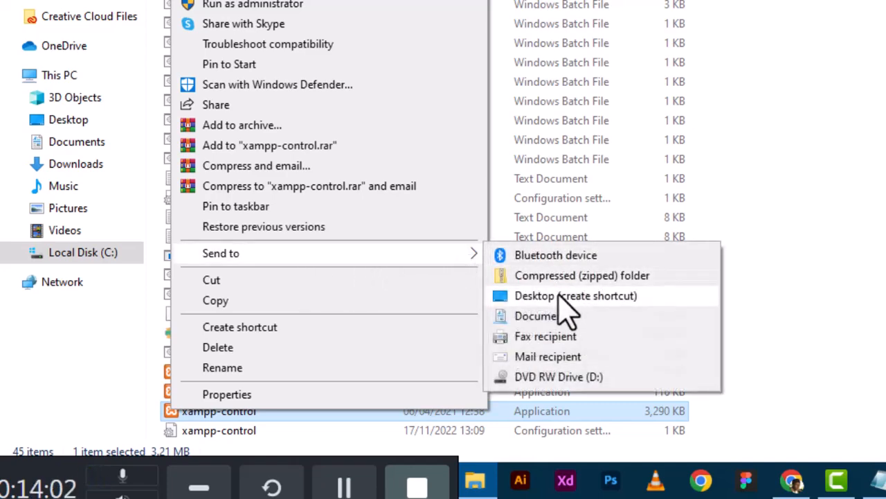
click(560, 296)
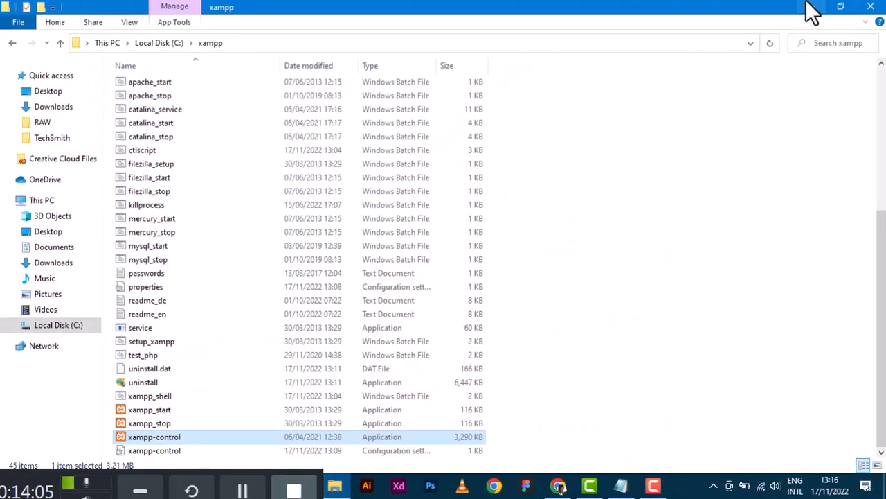
Close Explorer, load localhost in a new Chrome tab (connection refused), then minimise Chrome.
click(875, 9)
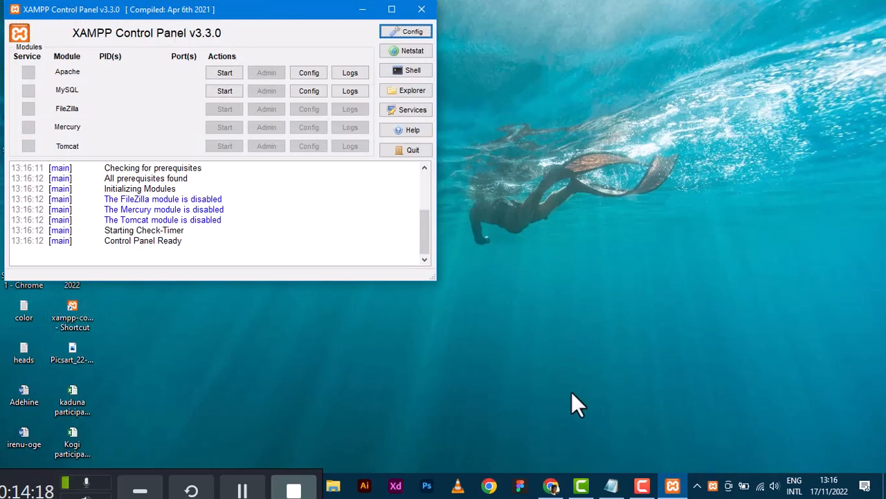
click(550, 484)
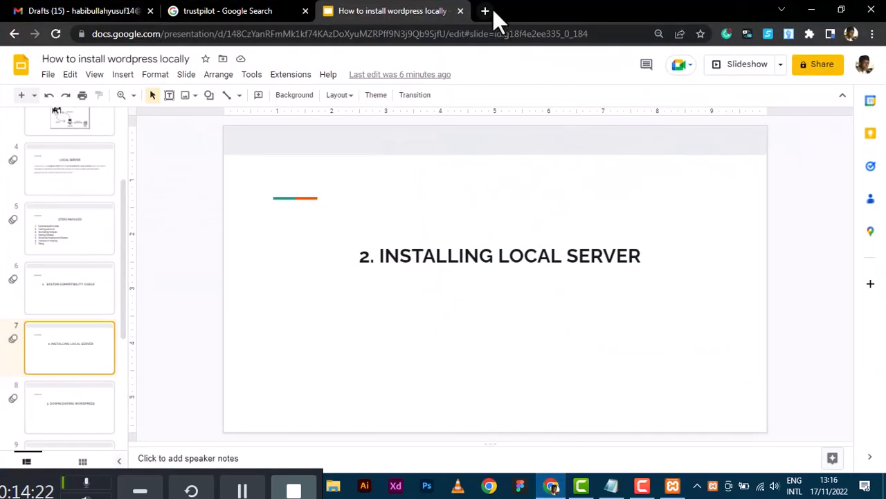
click(489, 9)
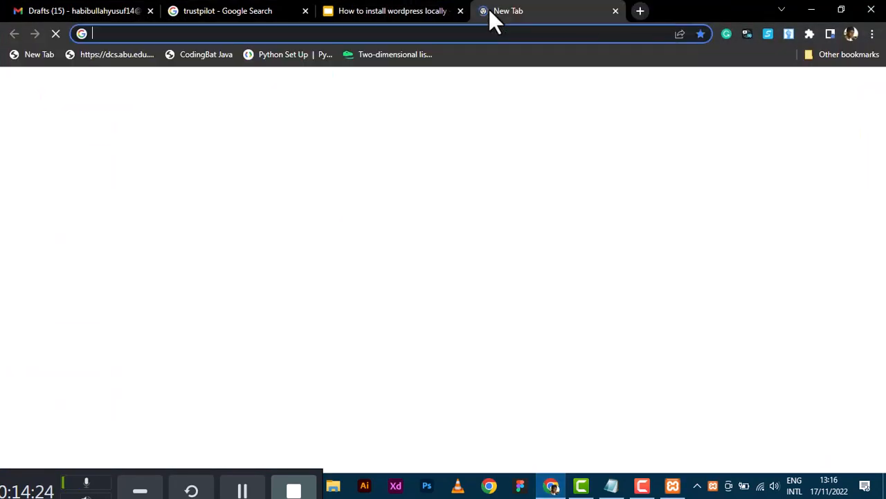
text(lo)
key(Return)
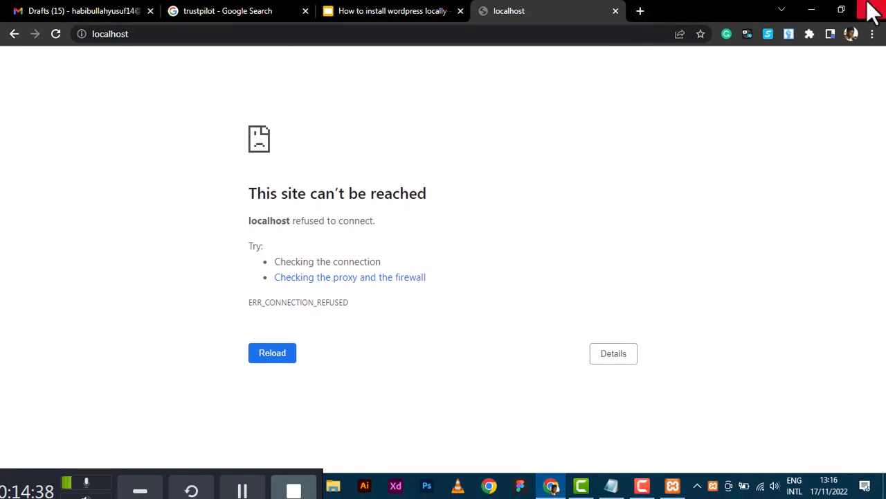
click(812, 10)
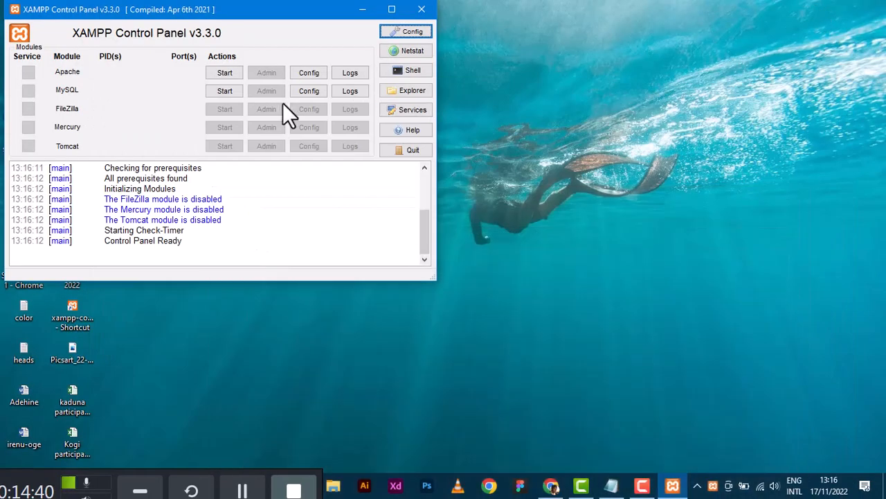
Start Apache on ports 80/443 and MySQL on 3306, then return to Chrome.
click(232, 73)
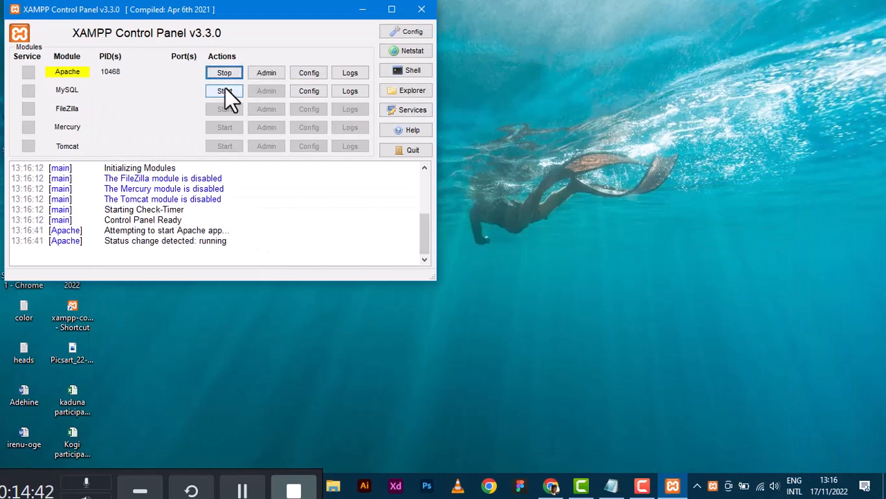
click(226, 90)
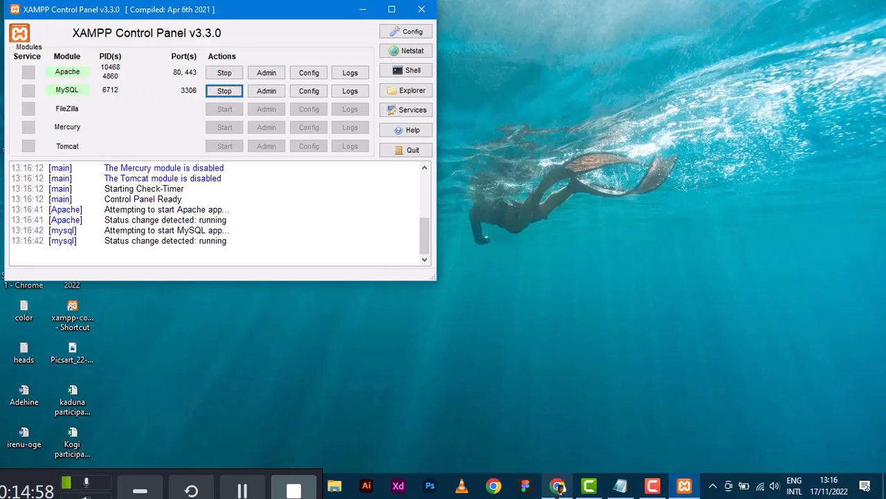
click(558, 487)
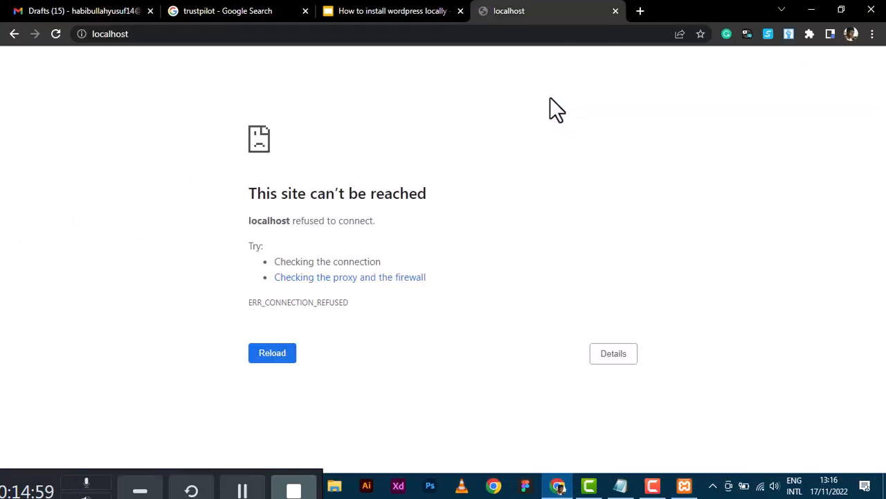
Reload localhost to show the XAMPP 8.1.10 dashboard, advance slides to 'Downloading WordPress', open a tab.
click(58, 33)
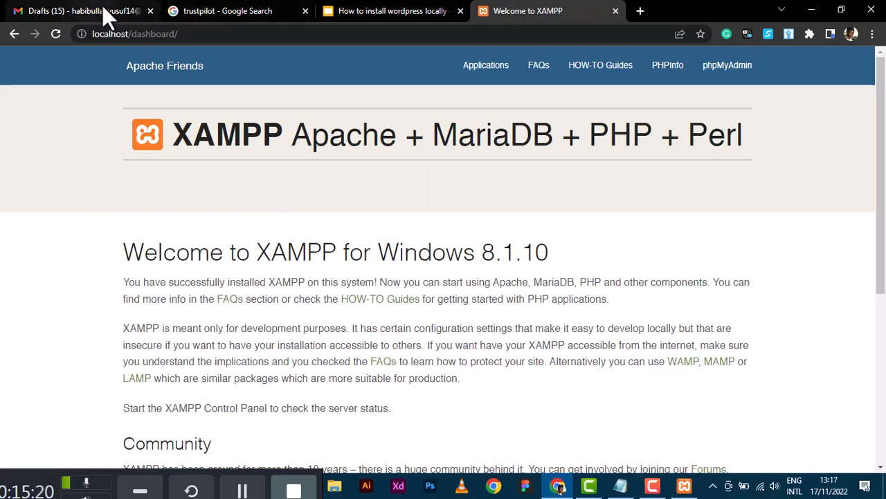
click(419, 13)
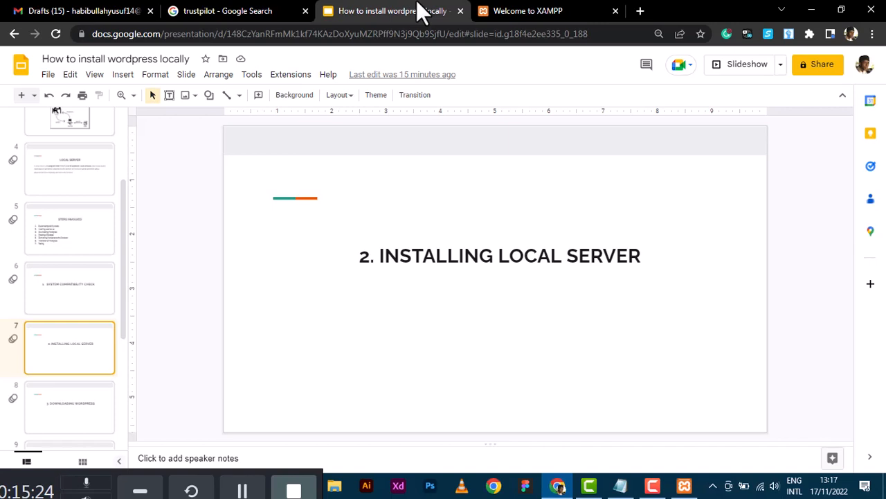
key(Down)
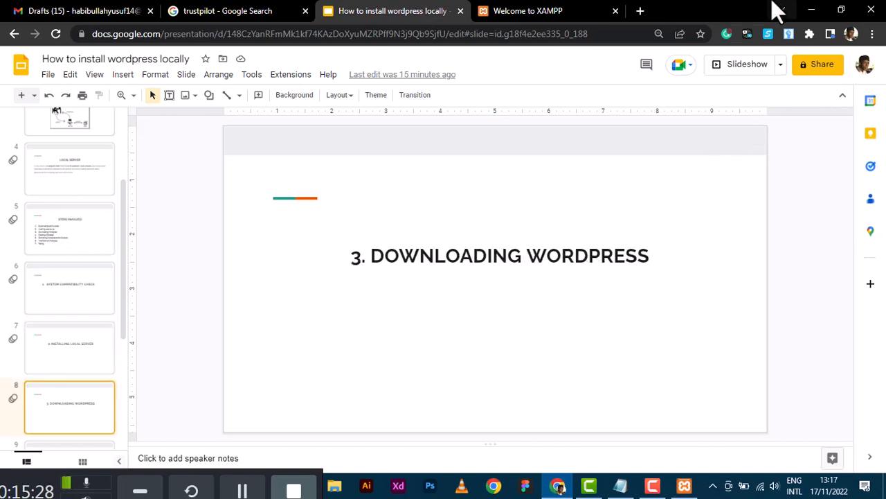
click(641, 10)
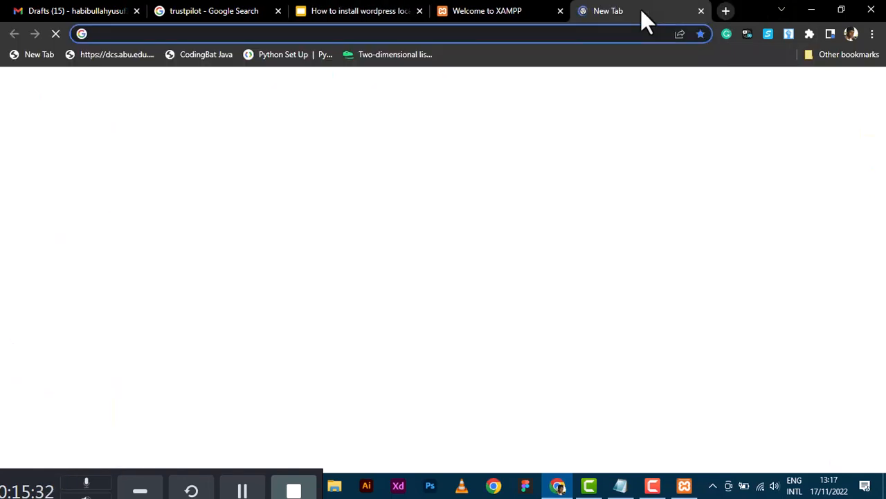
Type the wordpress.org address, which ends up partly in an untitled Notepad note.
text(word)
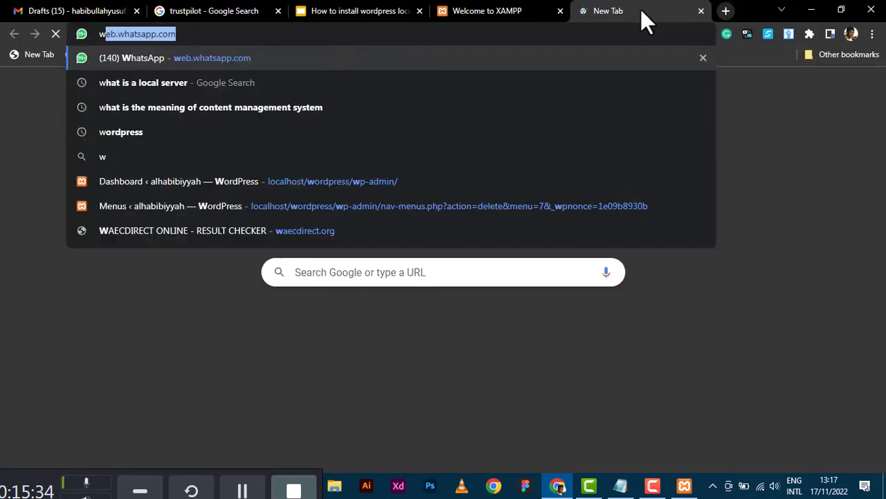
text(press.org)
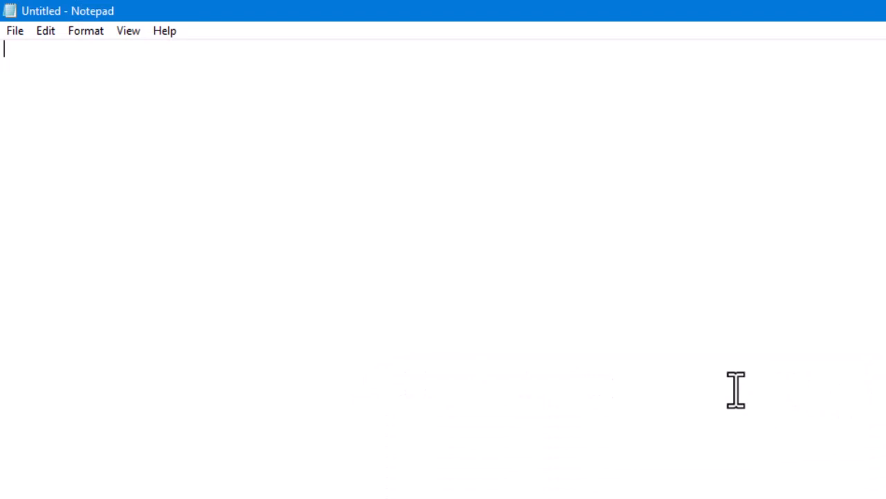
text(ordpress)
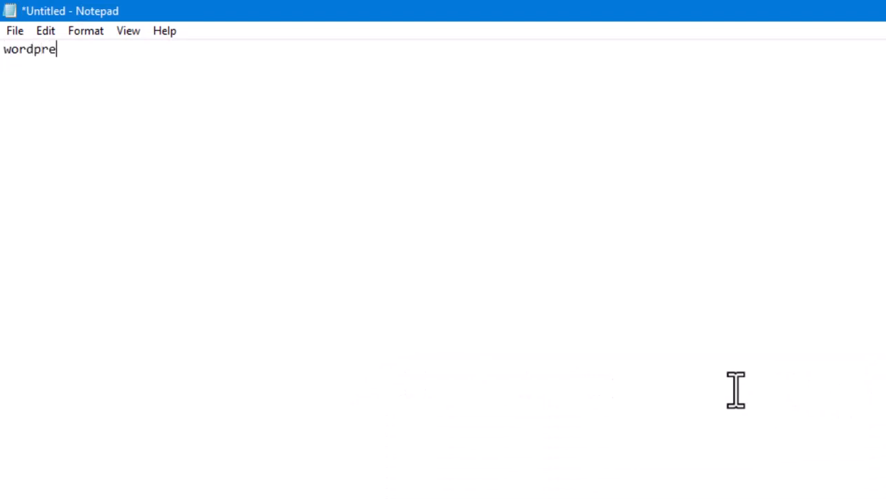
text(.org)
Return to the browser's new tab and load wordpress.org.
key(alt+Tab)
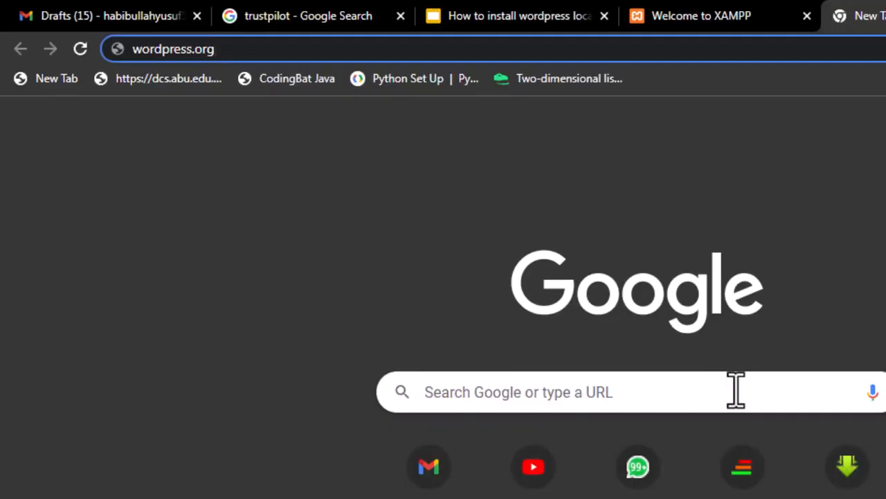
key(Return)
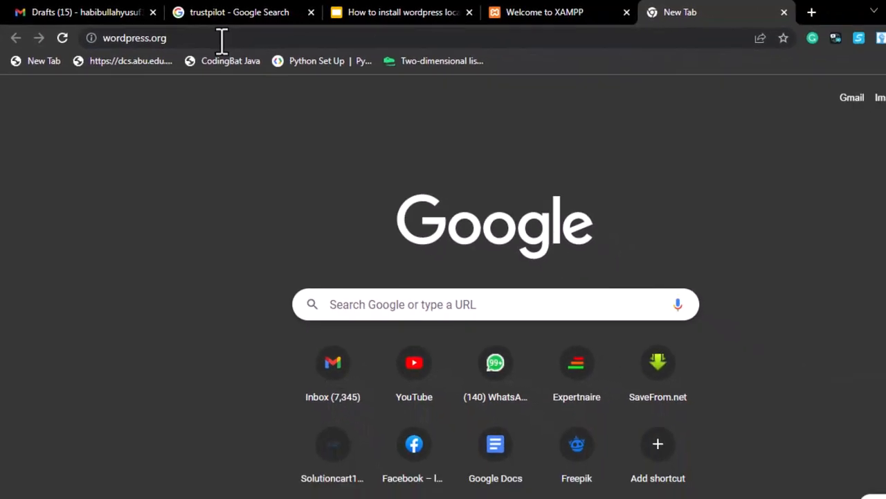
click(222, 38)
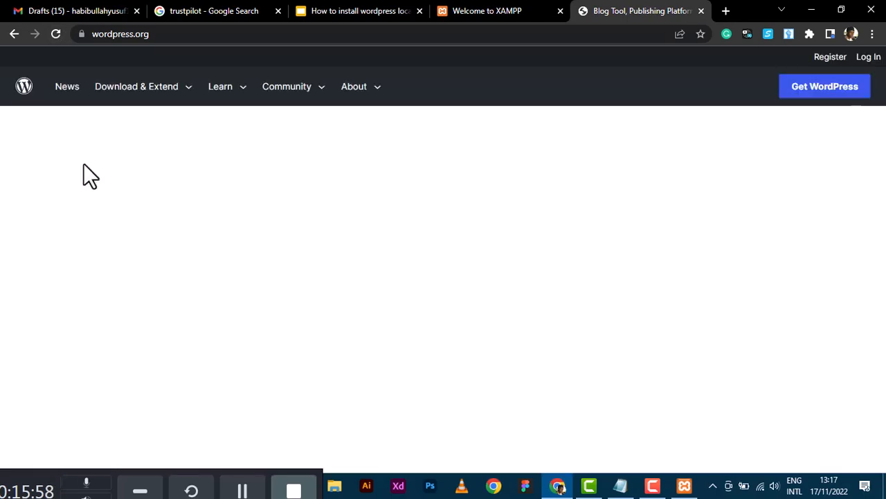
scroll(129, 307, down, 6)
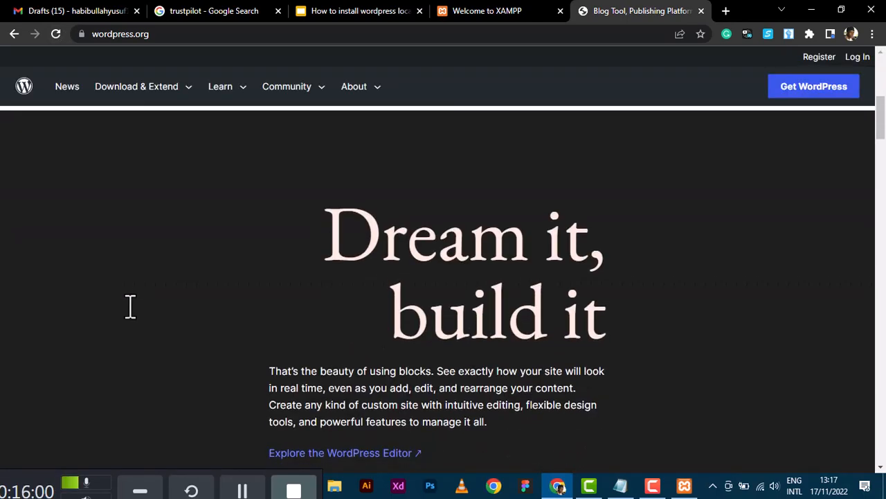
scroll(129, 307, up, 6)
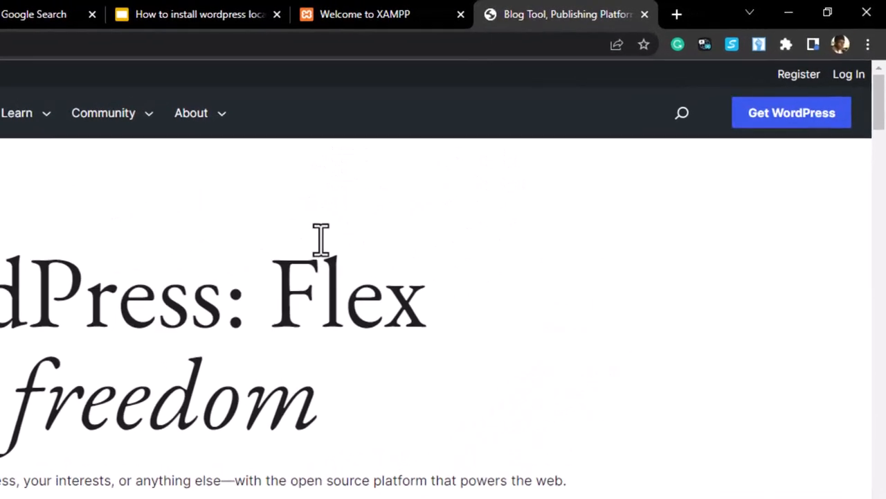
Open the Get WordPress page offering WordPress 6.1.1, then bring up File Explorer.
click(788, 136)
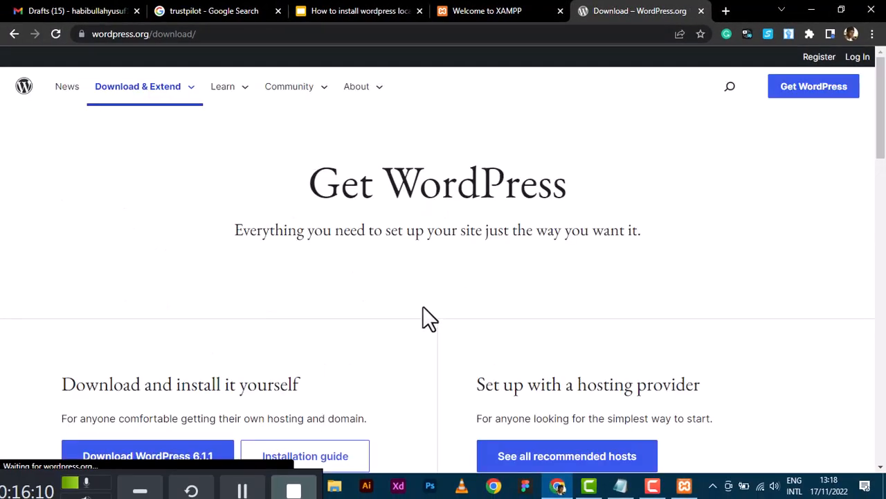
scroll(424, 308, down, 3)
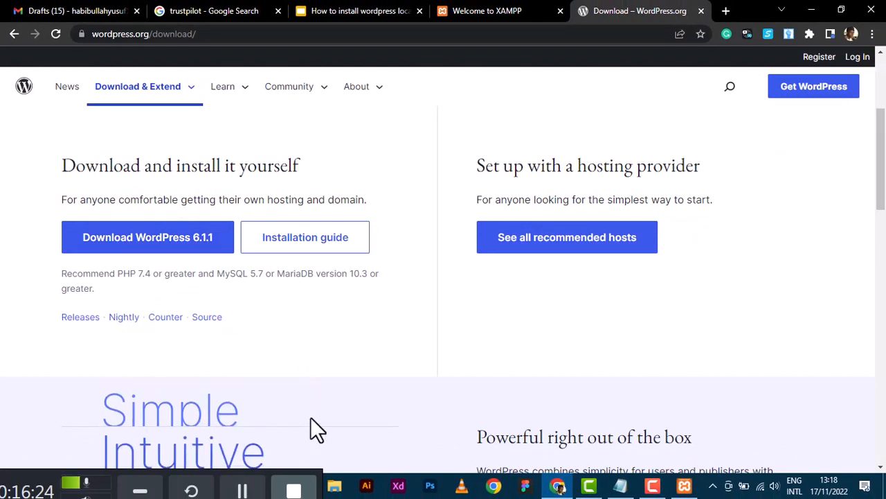
click(240, 493)
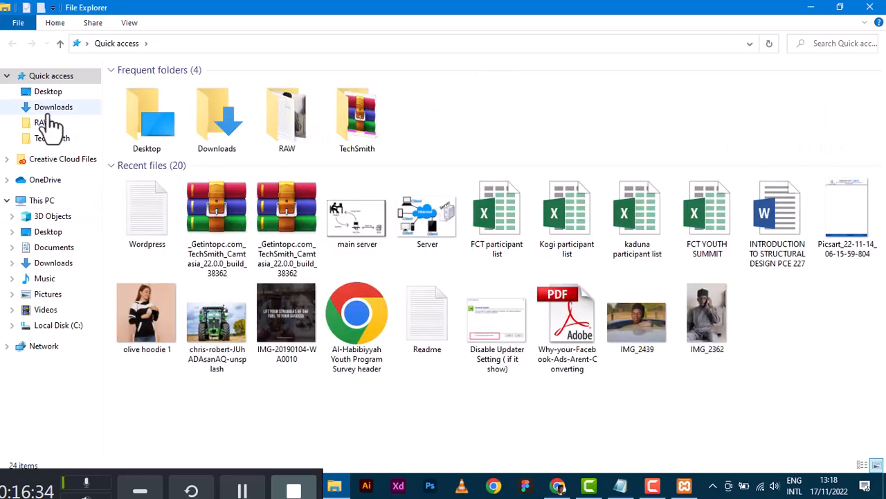
Copy the wordpress-6.1 ZIP archive from the Downloads folder.
click(50, 112)
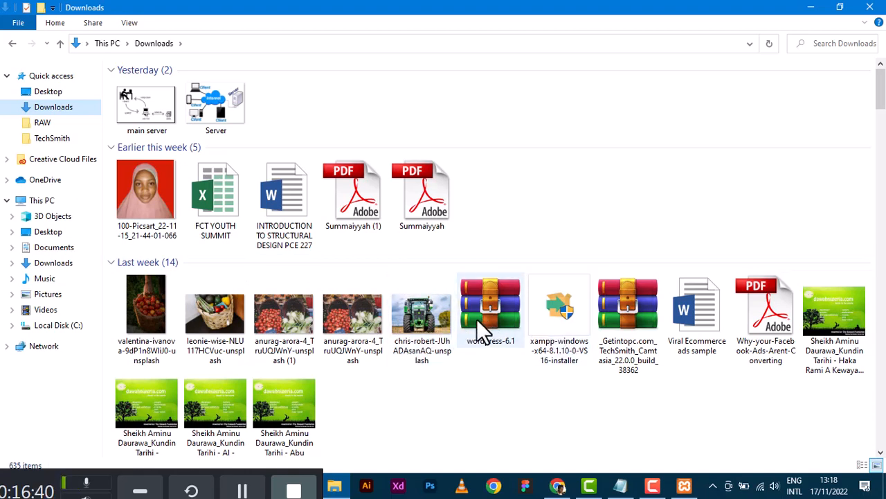
click(512, 308)
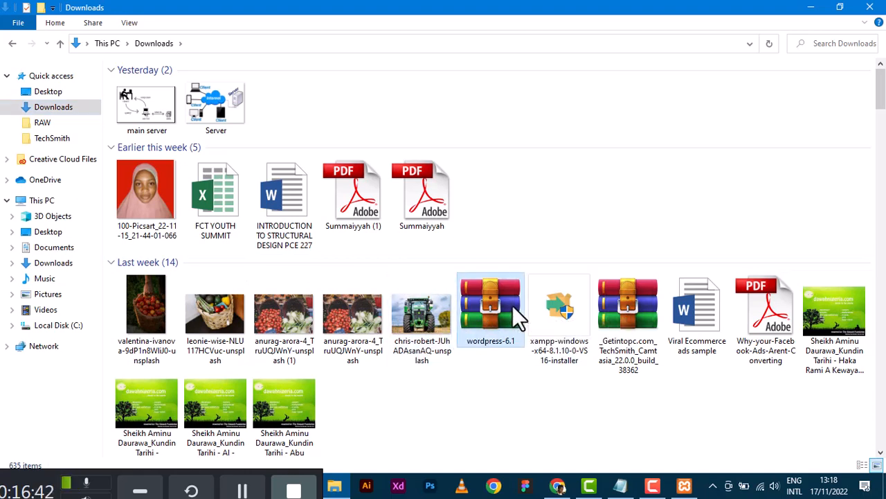
right_click(467, 307)
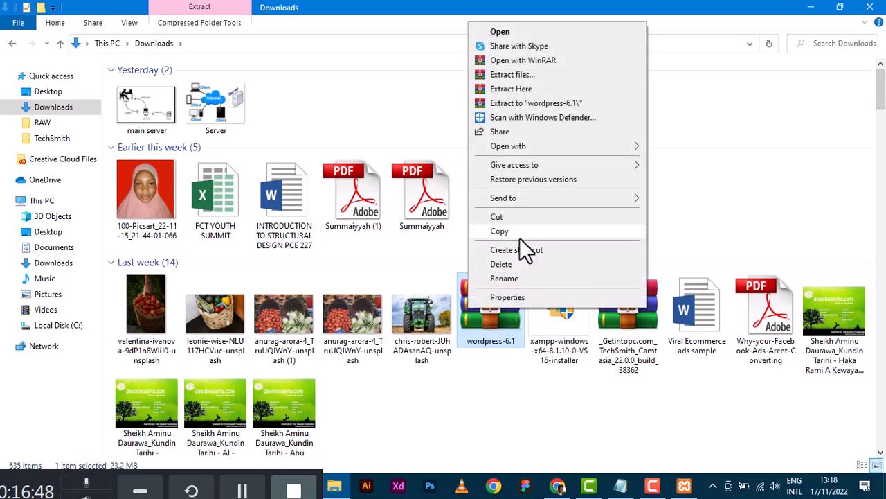
click(507, 231)
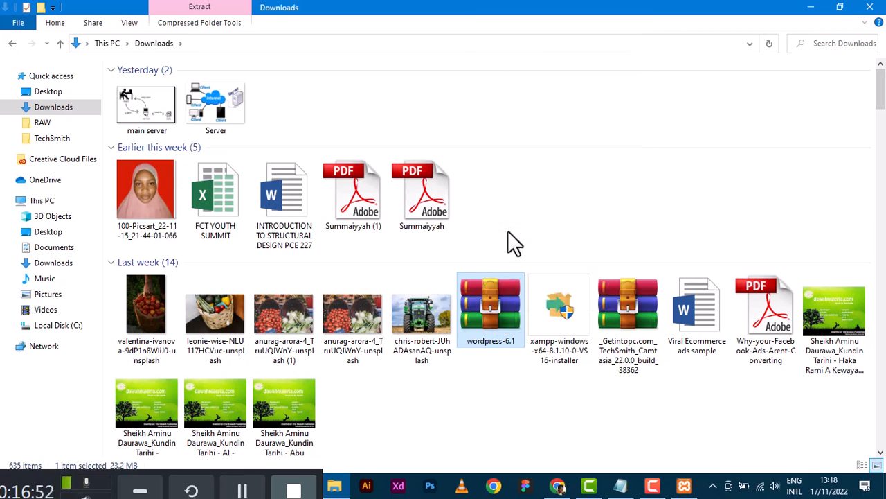
Paste the WordPress archive into C:\xampp\htdocs.
click(54, 331)
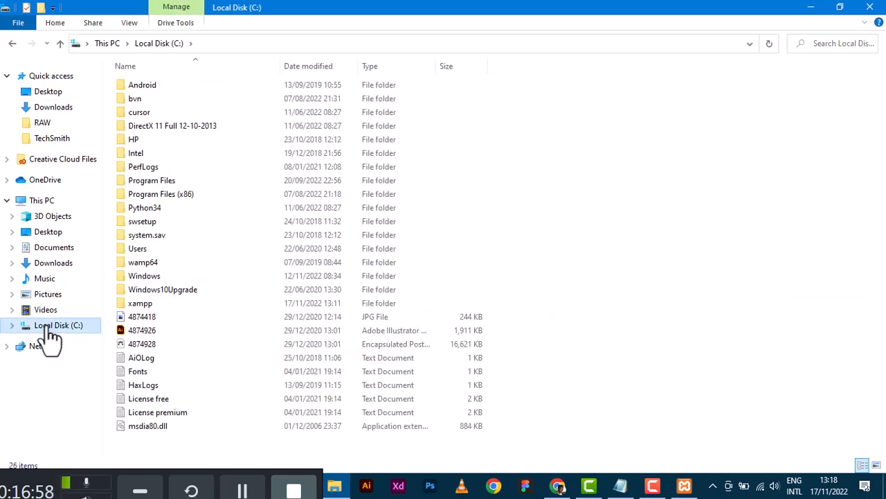
double_click(143, 304)
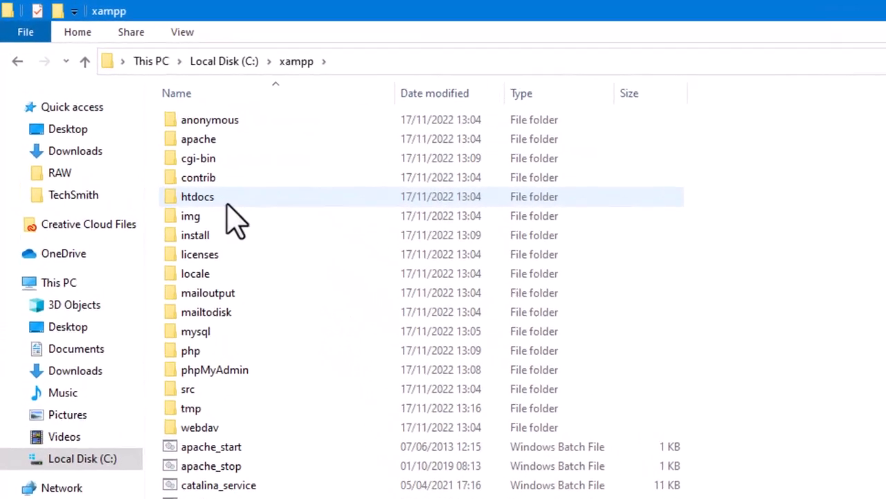
click(214, 215)
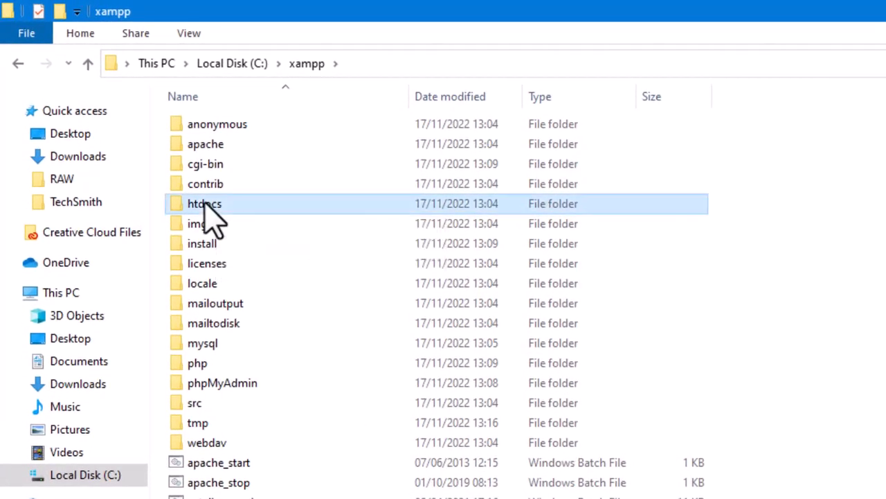
double_click(211, 206)
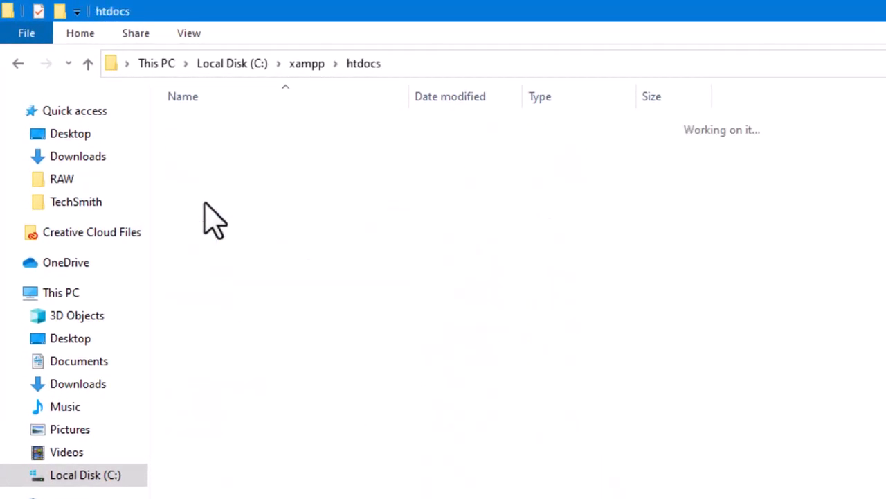
right_click(280, 455)
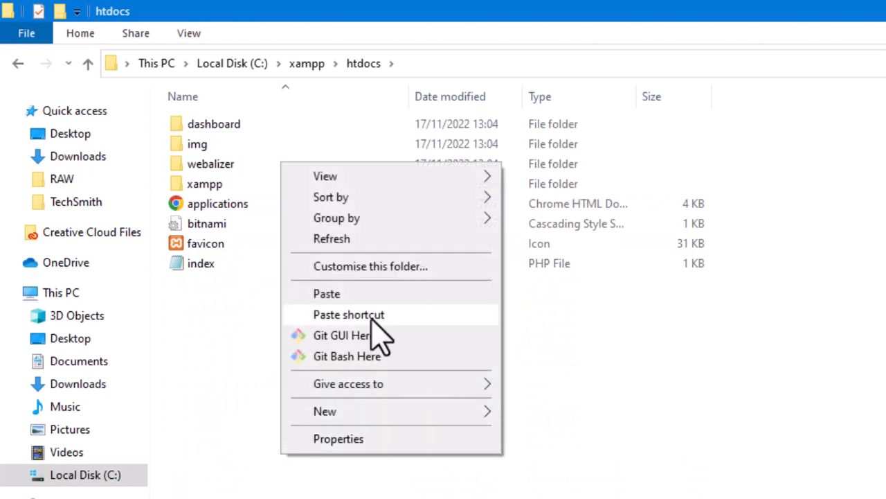
click(346, 295)
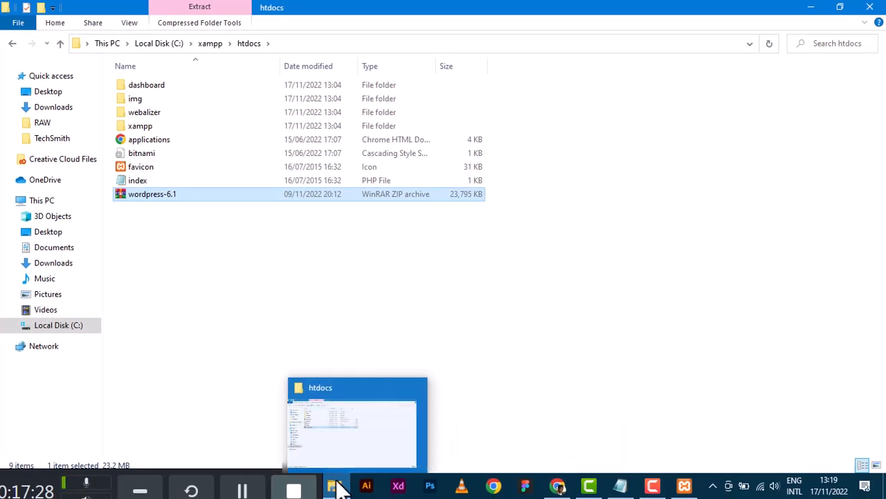
Move the how-to deck to slide 9, '4. Creating Database', and open a blank tab.
click(555, 486)
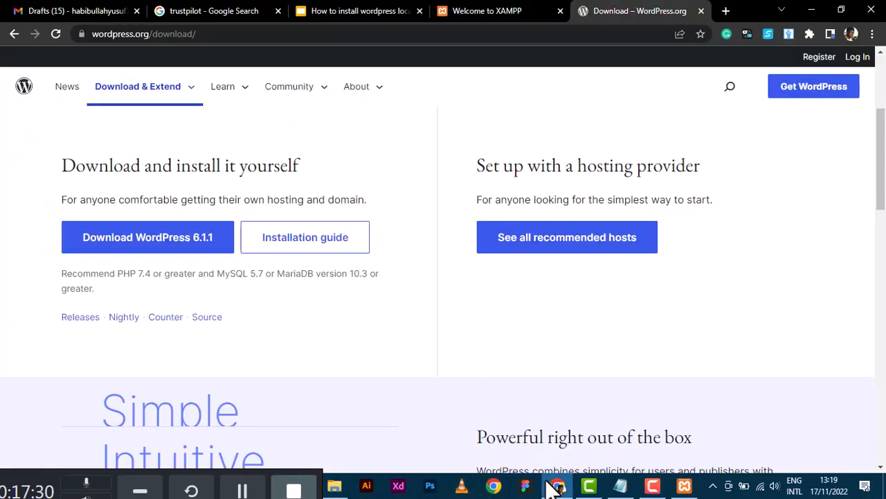
click(346, 3)
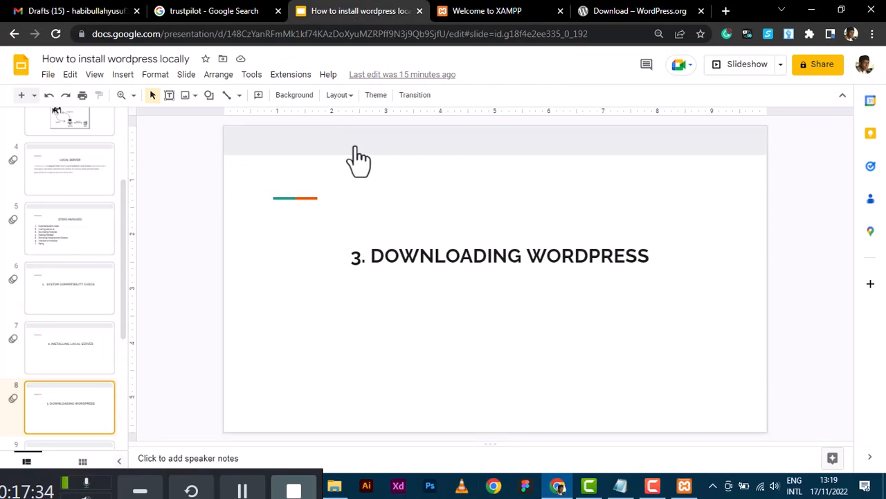
key(Down)
key(Down)
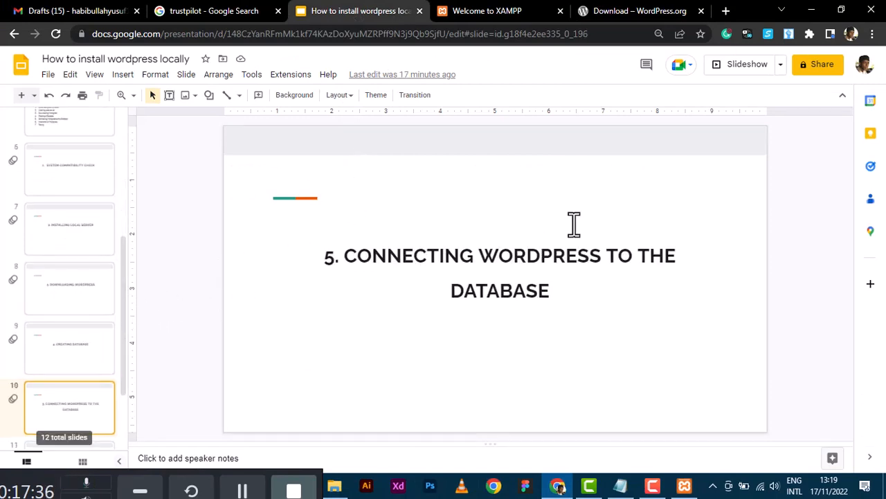
key(Up)
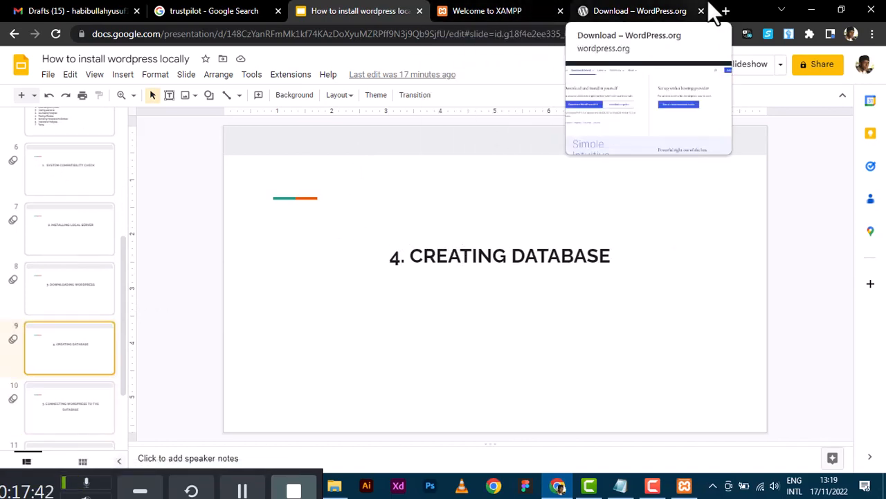
click(724, 12)
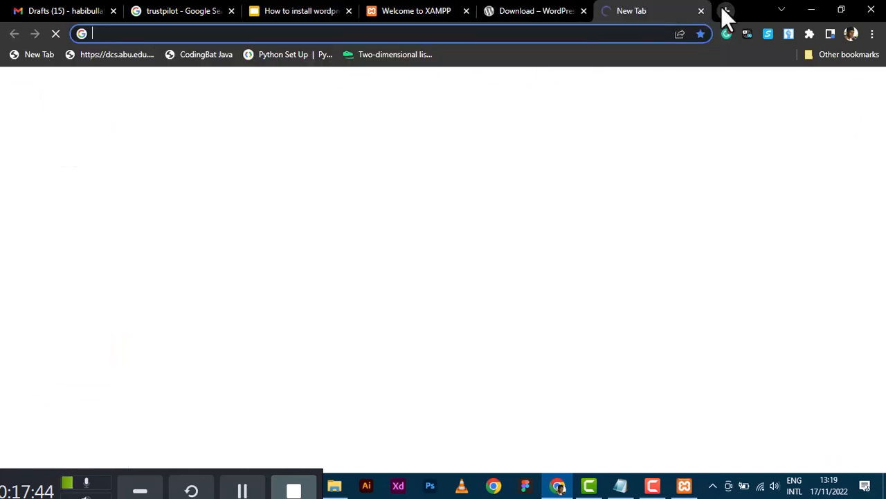
Load localhost, close the older duplicate XAMPP tab, and open phpMyAdmin from the dashboard.
text(localhost)
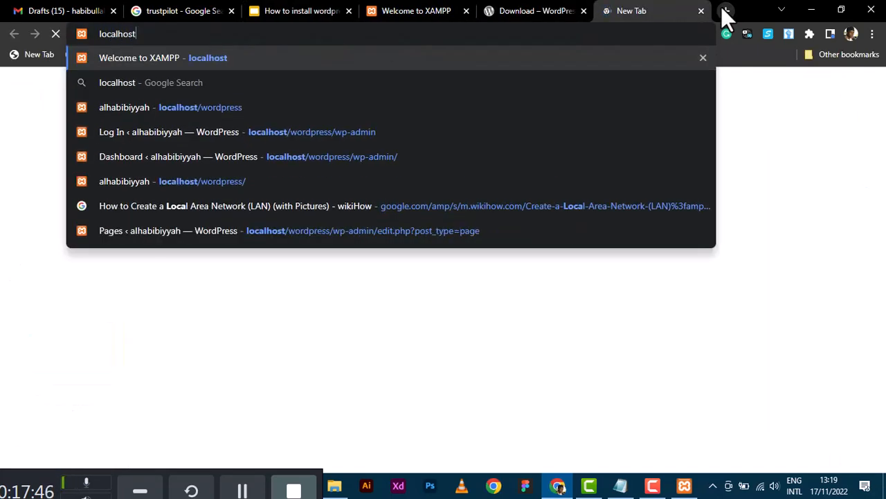
key(Return)
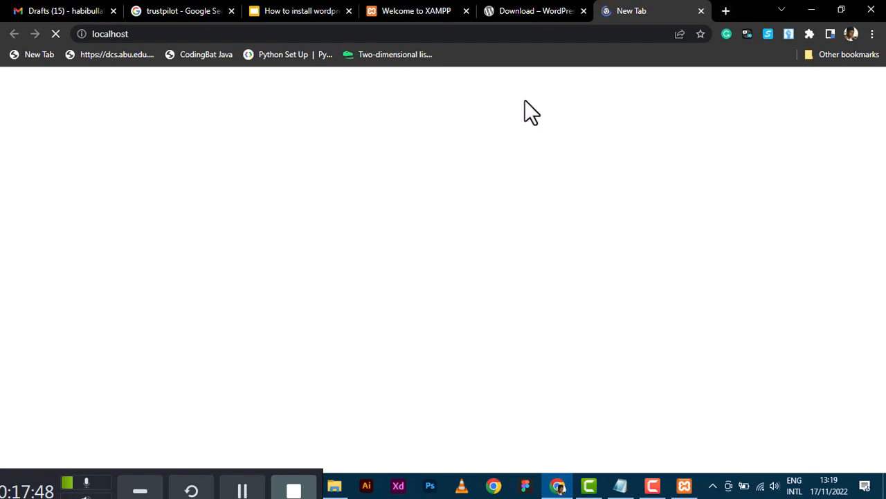
click(466, 10)
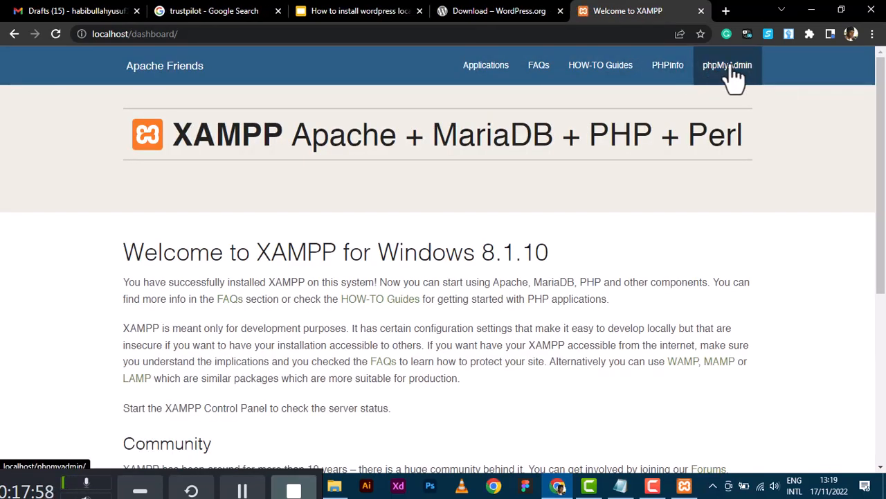
click(732, 72)
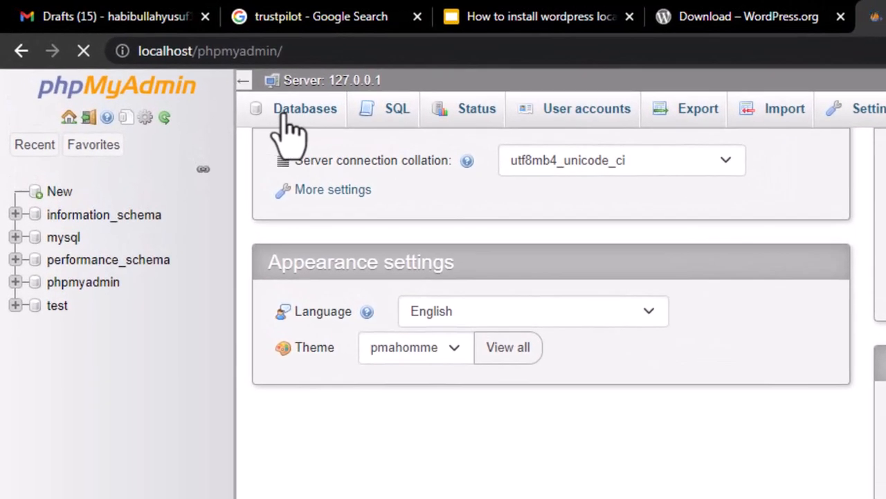
Create an empty database named alhabibiyyah from the Databases tab and open it from the sidebar.
click(286, 115)
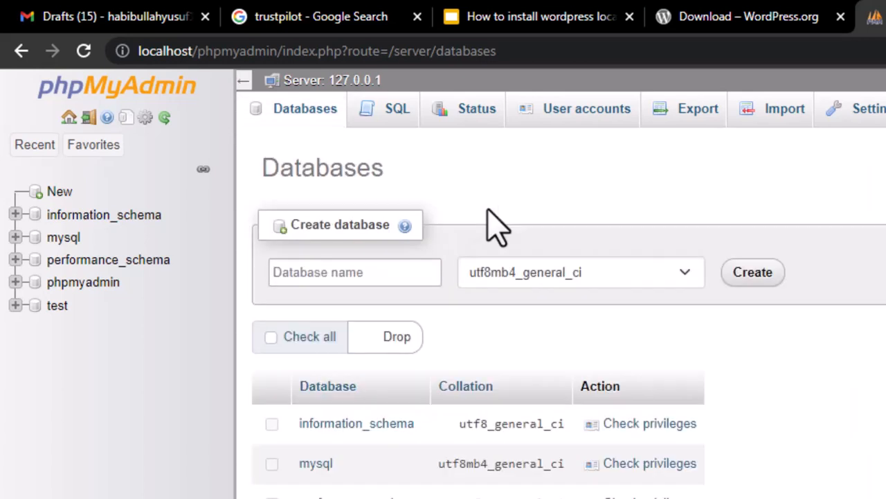
click(372, 272)
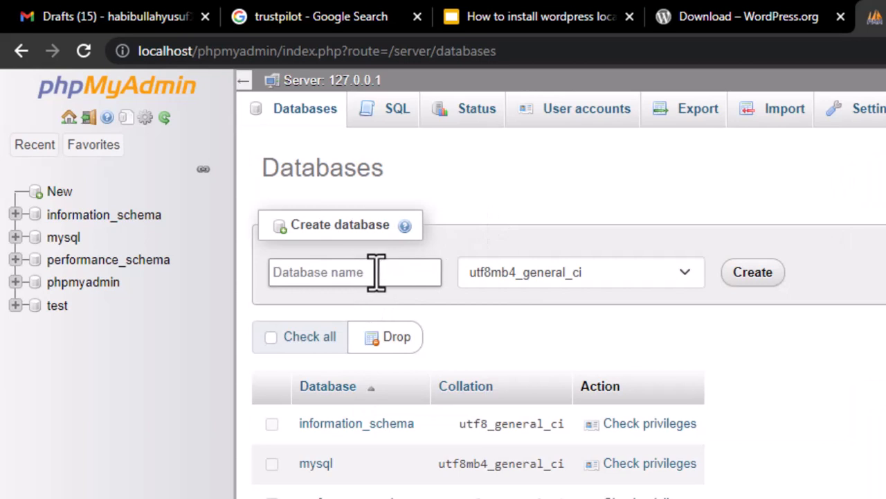
click(329, 272)
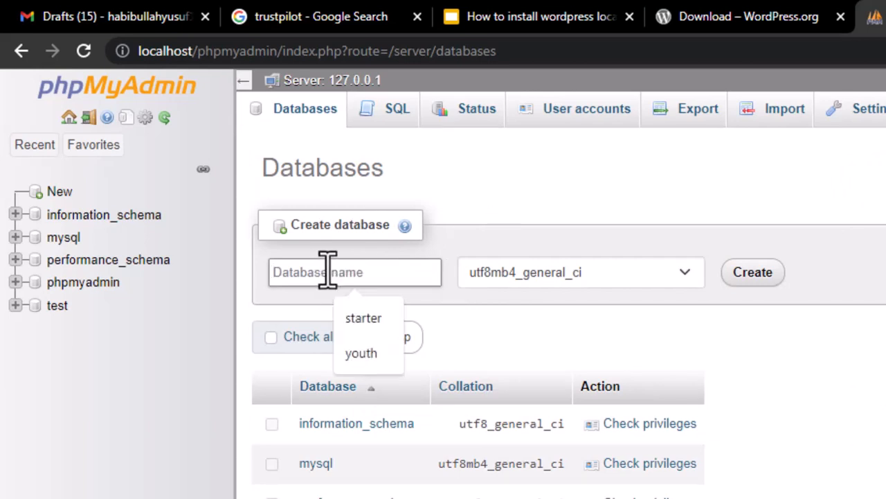
text(alhabibiyyah)
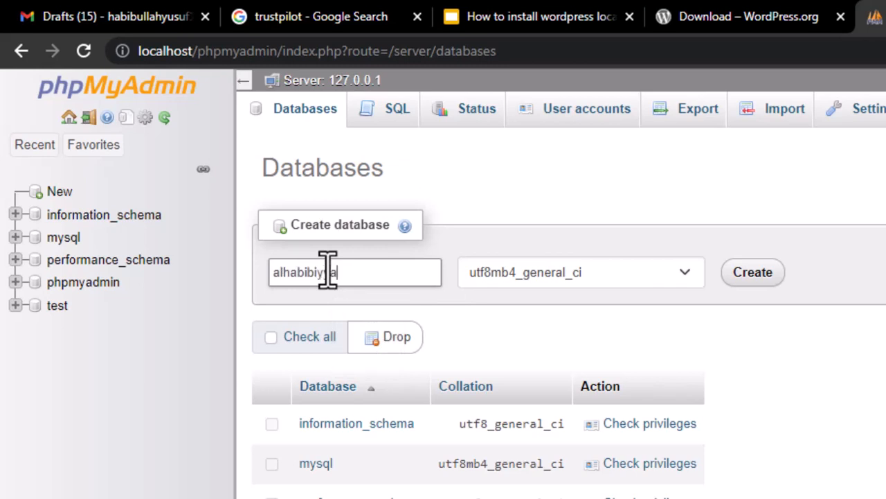
click(754, 275)
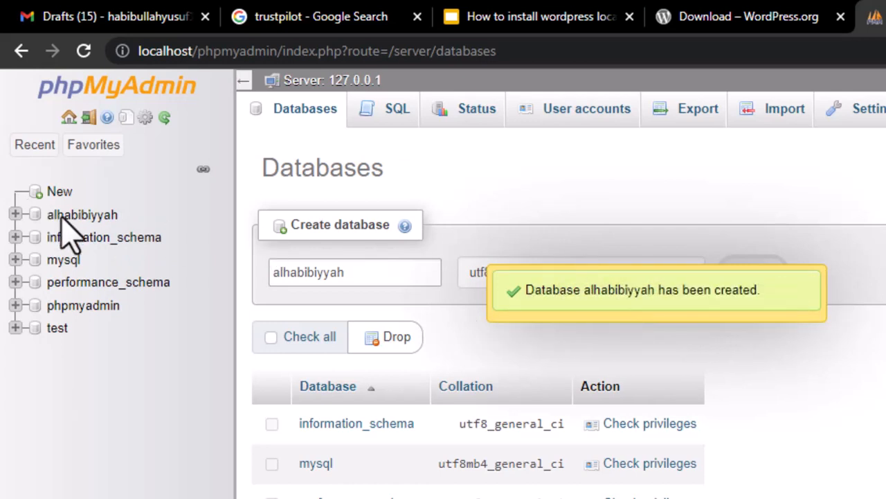
click(90, 215)
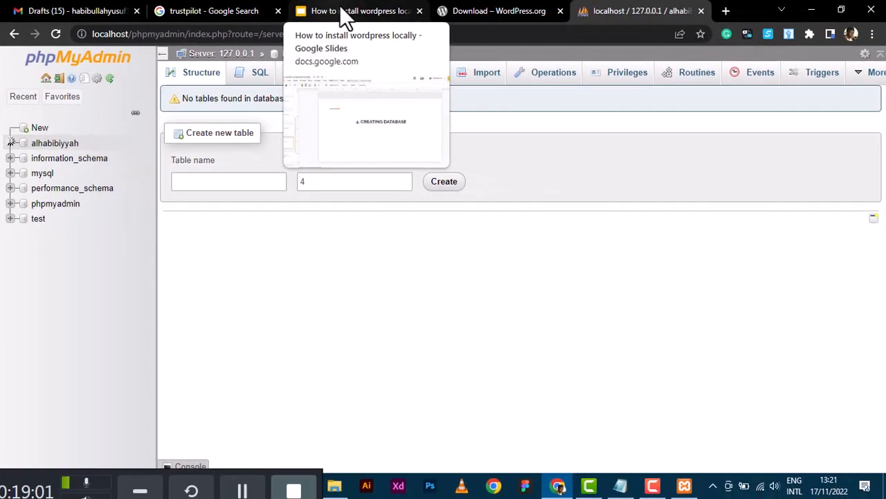
Advance the how-to presentation to the Connecting WordPress slide.
click(513, 16)
key(Down)
key(ctrl+F5)
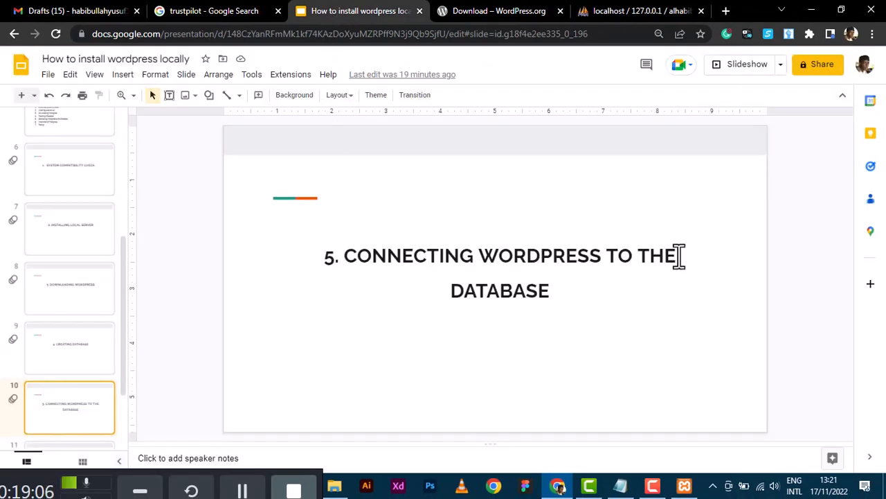
Load localhost/wordpress in a new Chrome tab, which returns 404 Not Found, then return to htdocs.
click(725, 9)
text(lo)
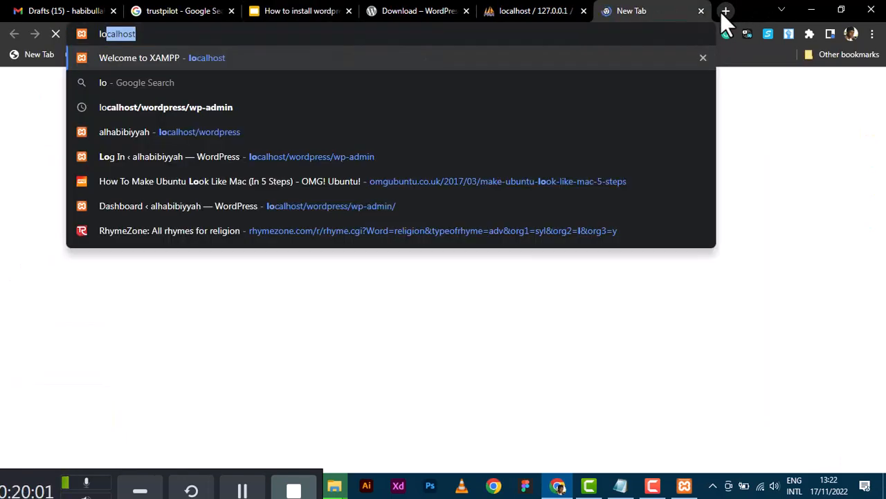
text(calhost/w)
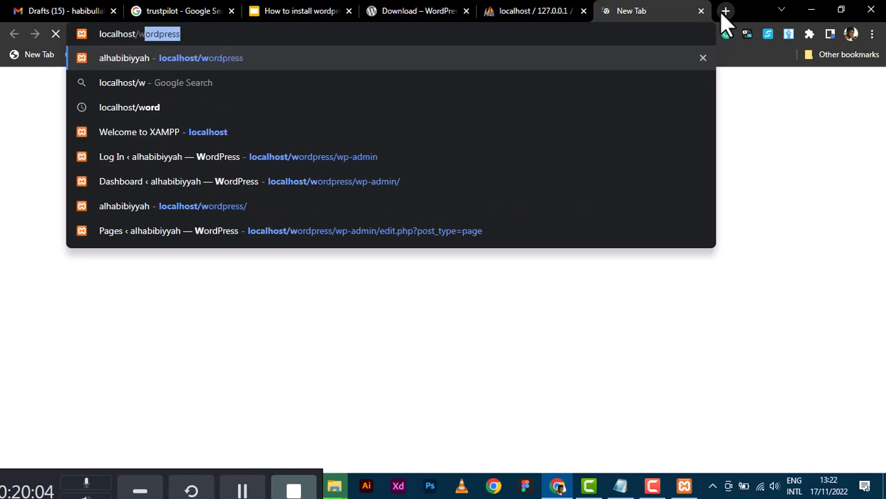
text(ordpr)
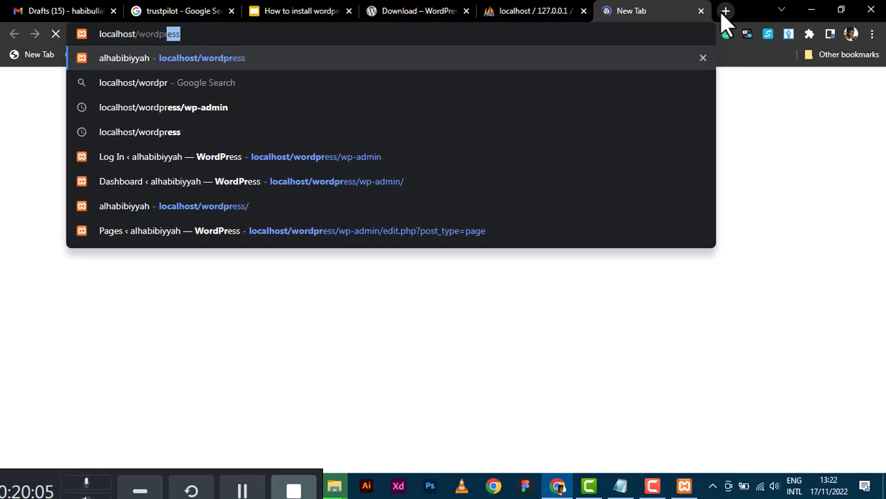
text(ess)
key(Return)
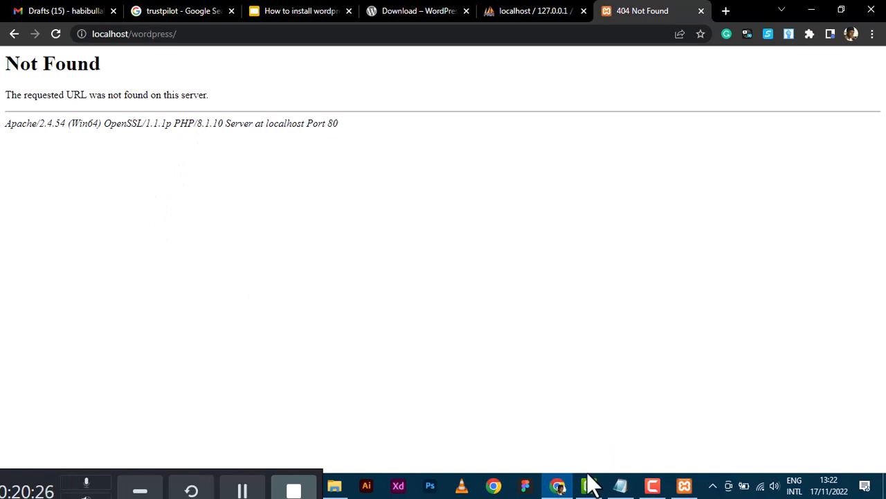
mouse_move(339, 490)
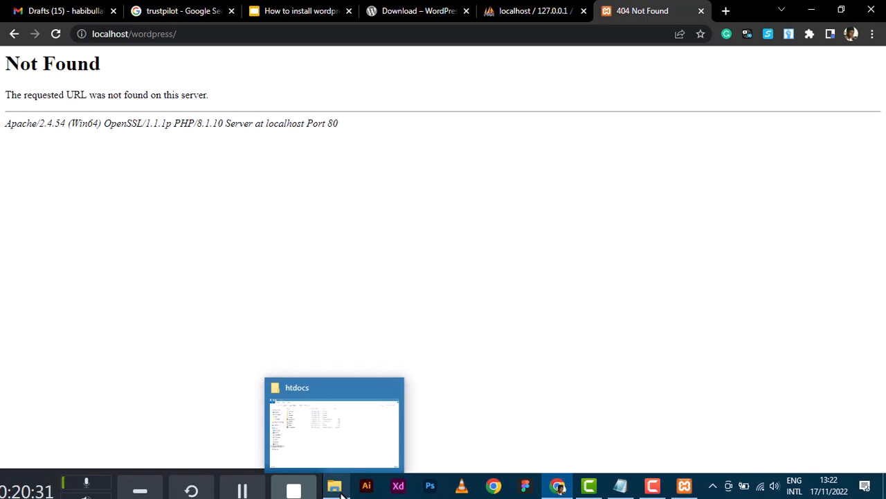
click(339, 491)
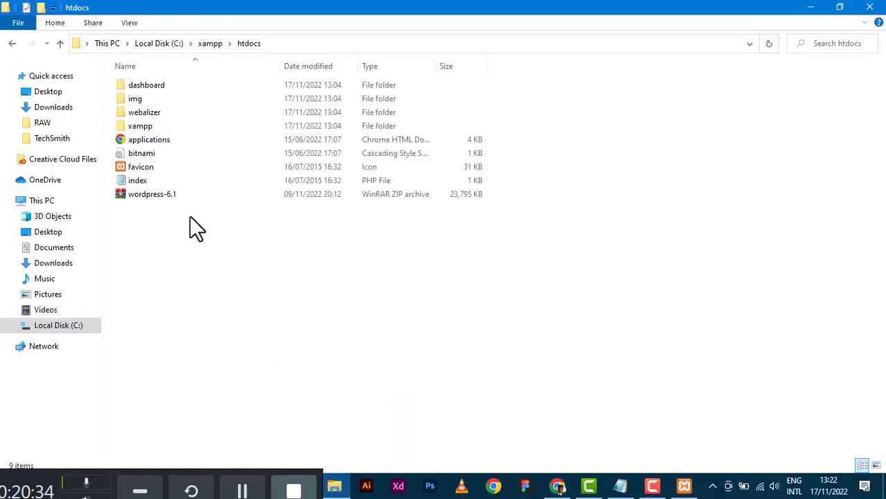
Extract wordpress-6.1.zip into htdocs with WinRAR's Extract Here, creating a wordpress folder.
click(148, 197)
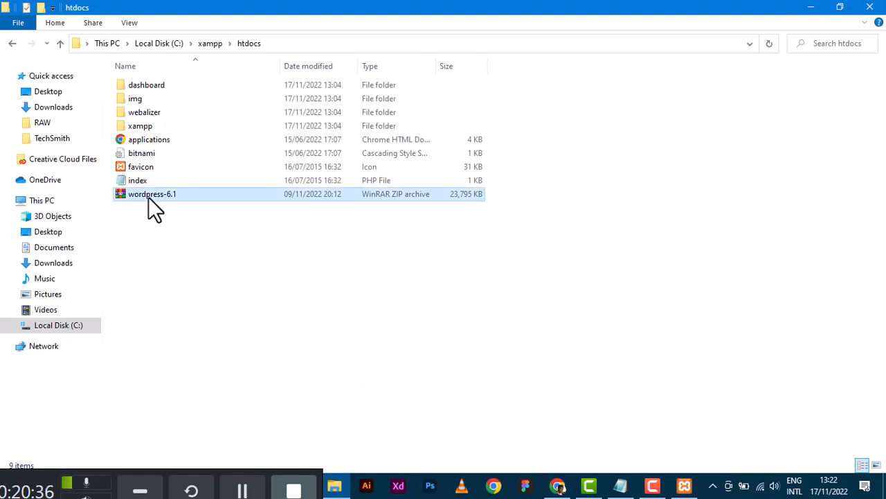
double_click(163, 217)
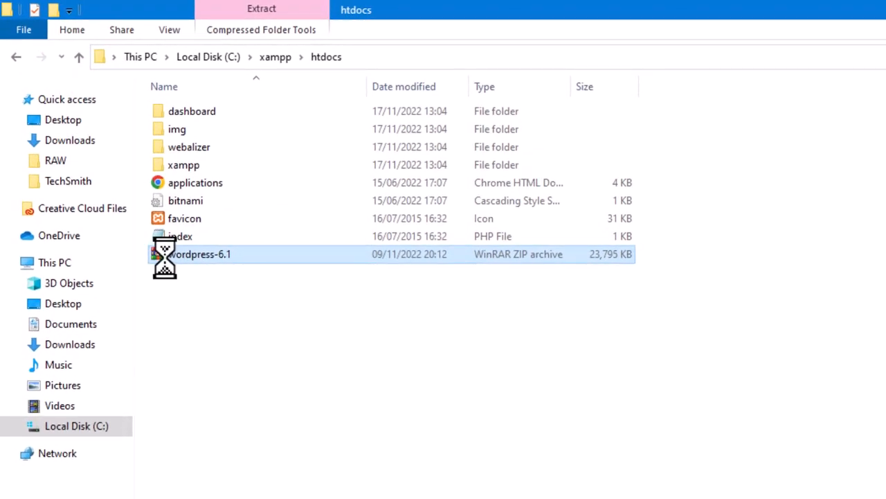
right_click(165, 257)
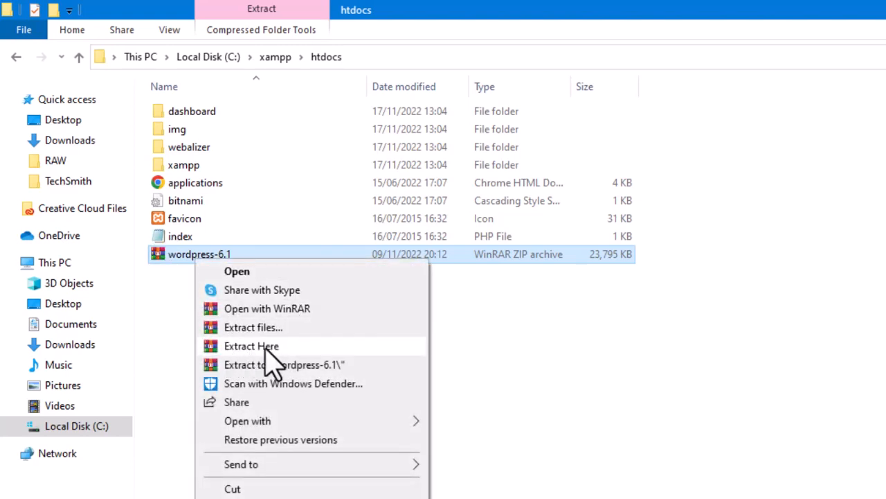
click(239, 346)
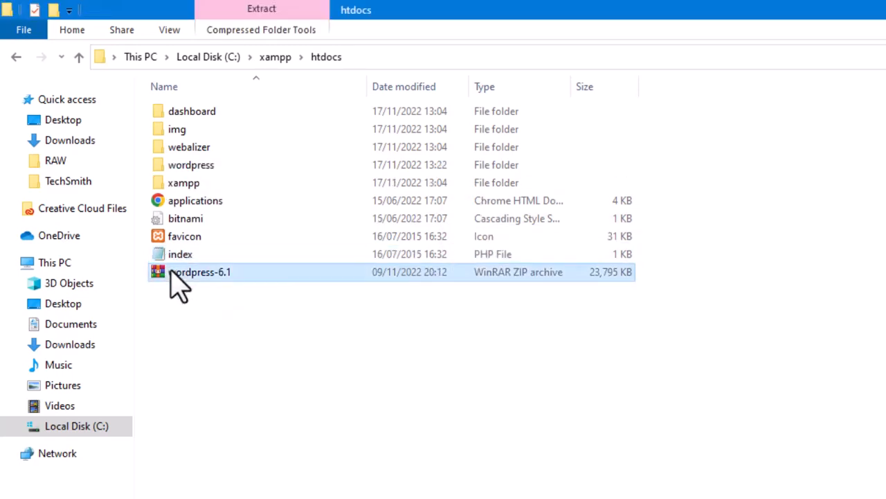
double_click(171, 272)
Extract the archive again into C:\xampp\htdocs\wordpress-6.1 through WinRAR's extraction dialog.
right_click(175, 275)
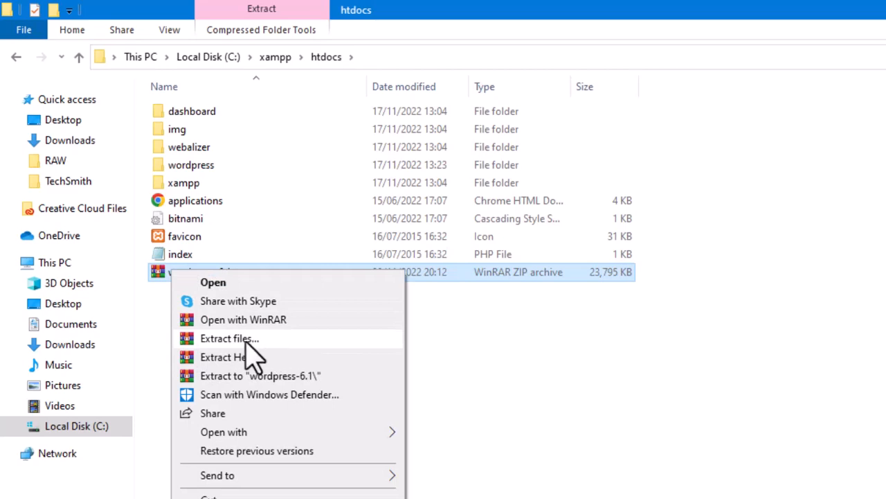
click(219, 339)
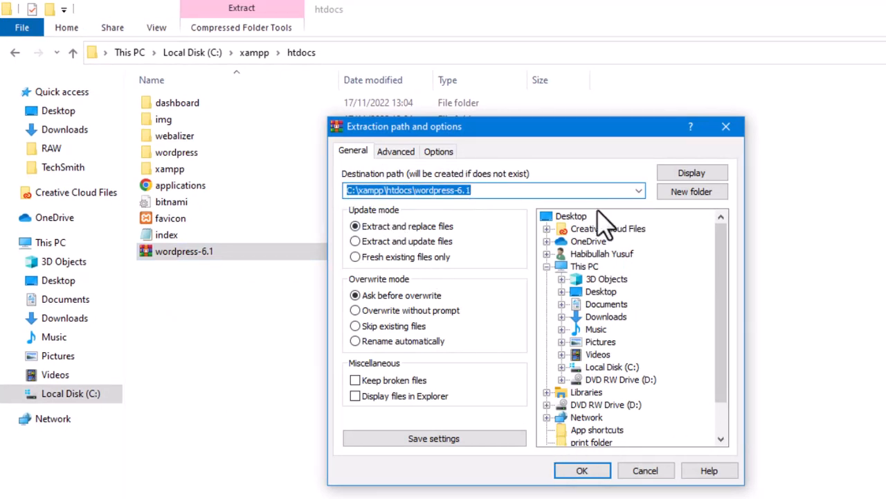
click(585, 472)
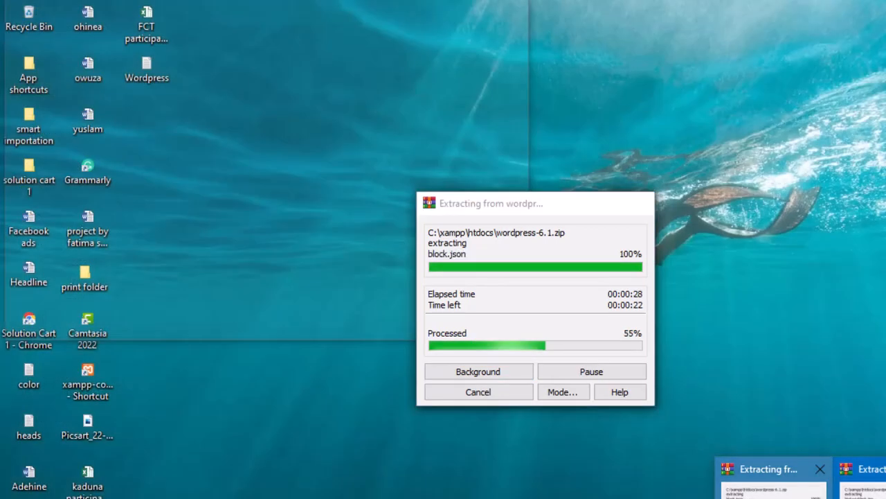
click(764, 480)
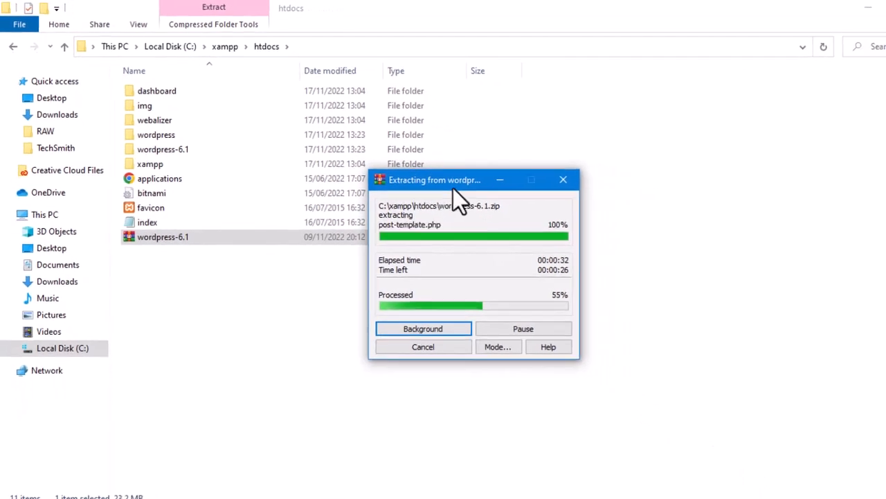
drag(450, 178, 712, 207)
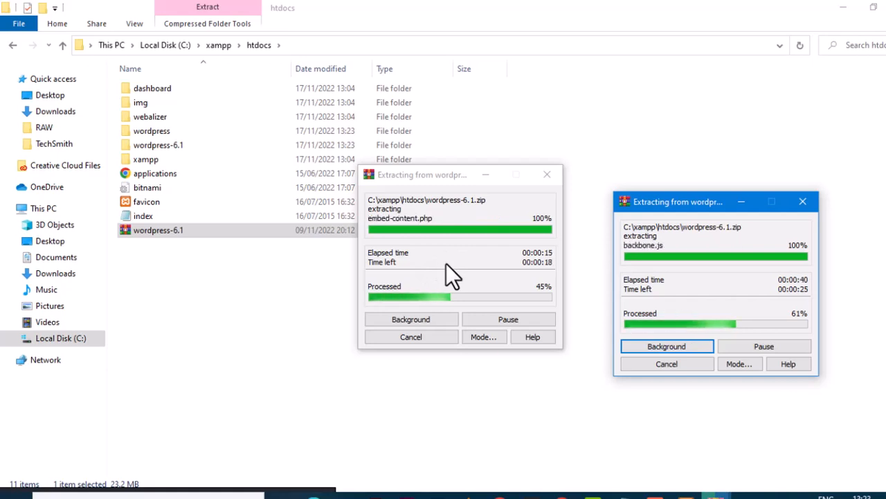
click(198, 129)
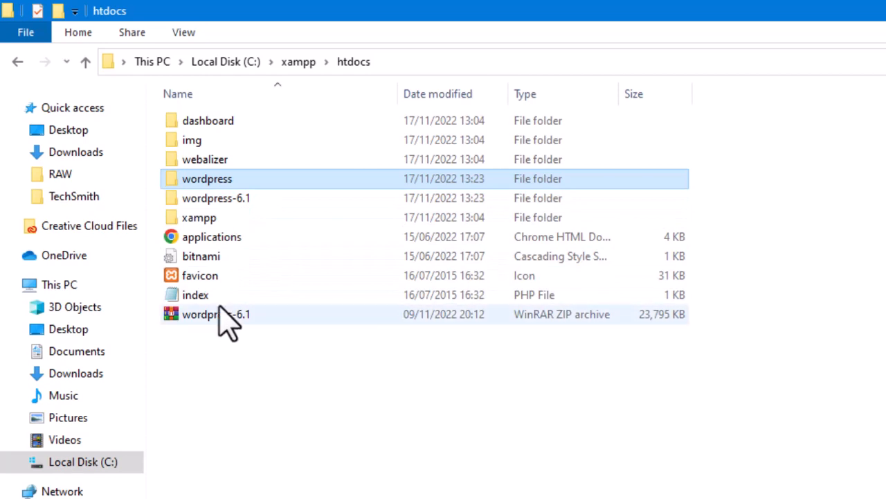
Cut the wordpress subfolder out of the wordpress-6.1 folder.
click(216, 205)
double_click(210, 206)
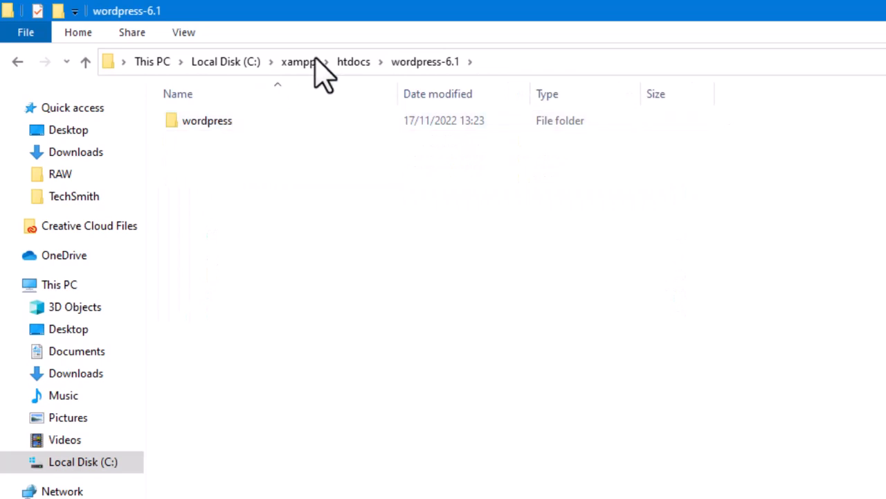
click(360, 67)
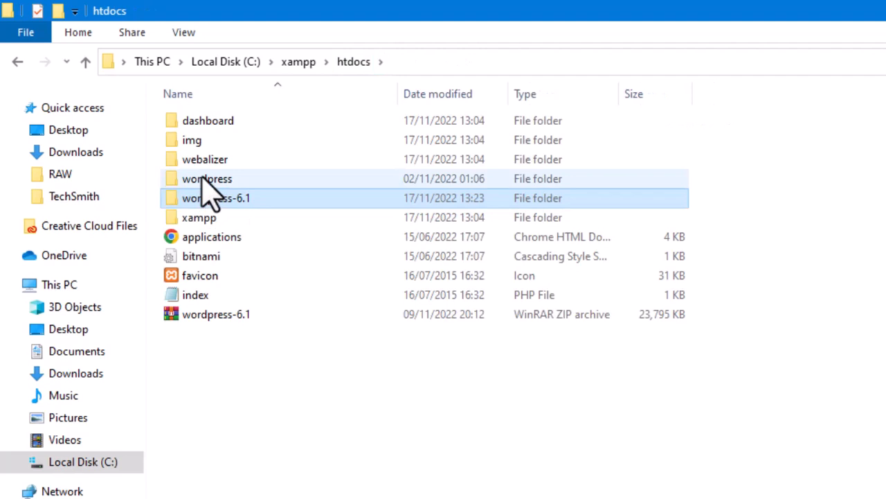
mouse_move(203, 178)
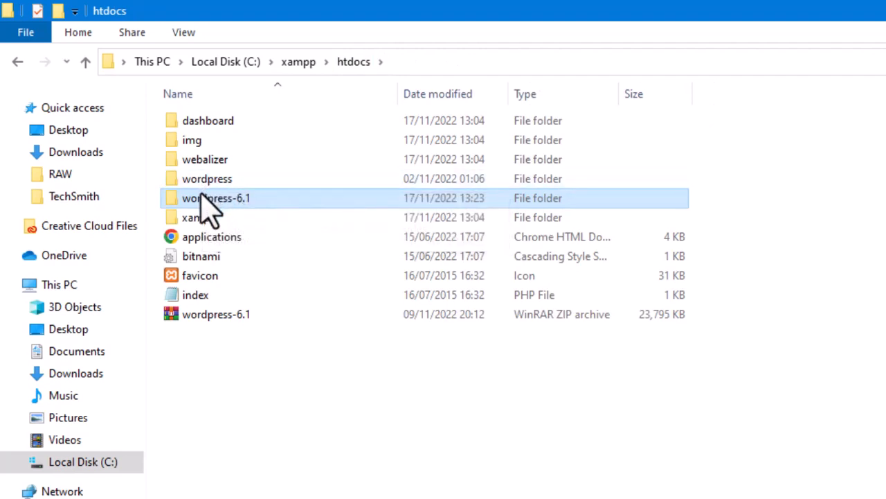
double_click(203, 198)
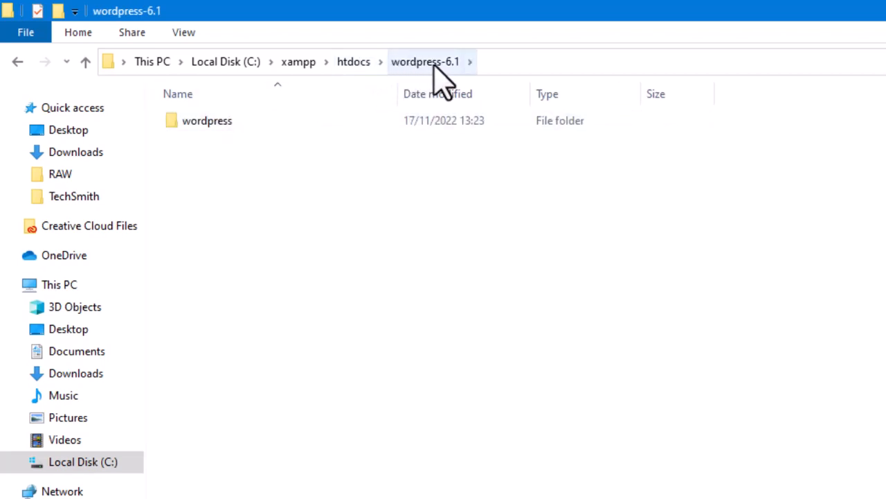
click(208, 128)
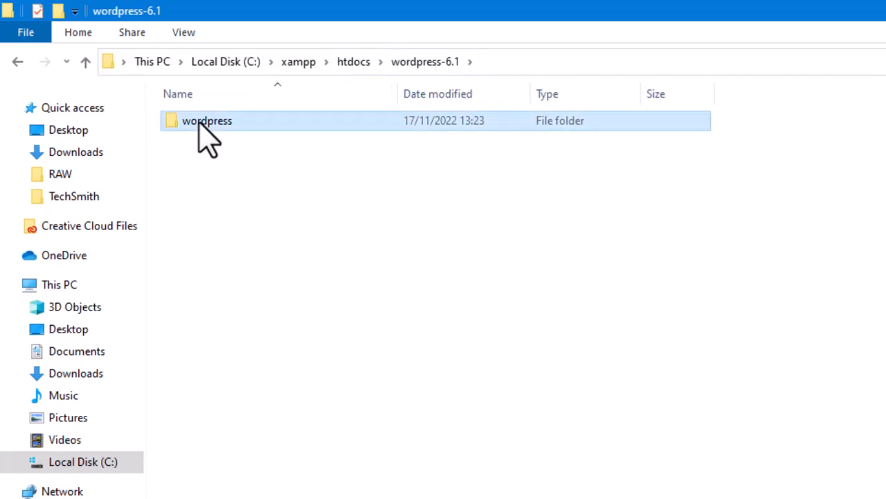
right_click(199, 121)
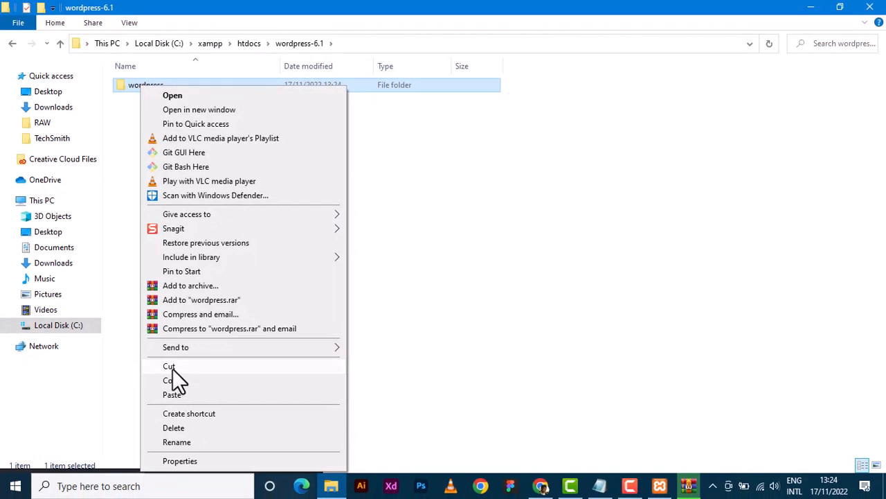
click(173, 368)
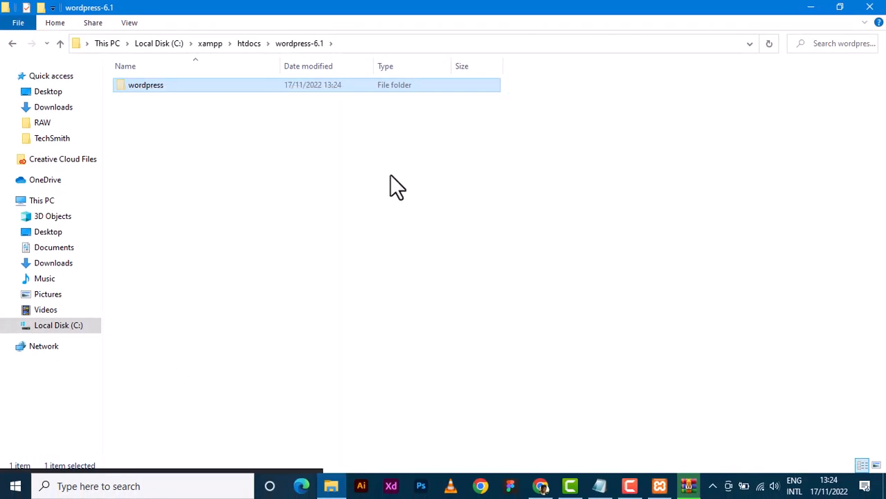
Back in htdocs, send the leftover wordpress-6.1 folder to the Recycle Bin.
click(12, 43)
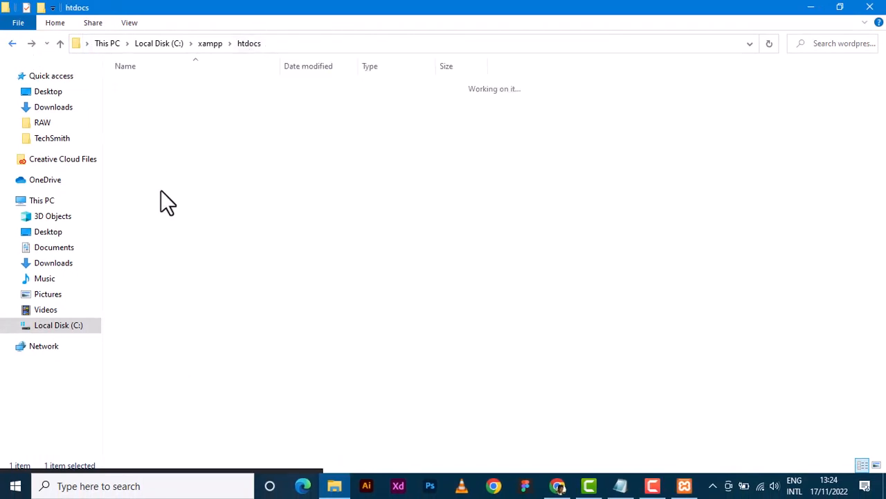
click(225, 285)
right_click(225, 285)
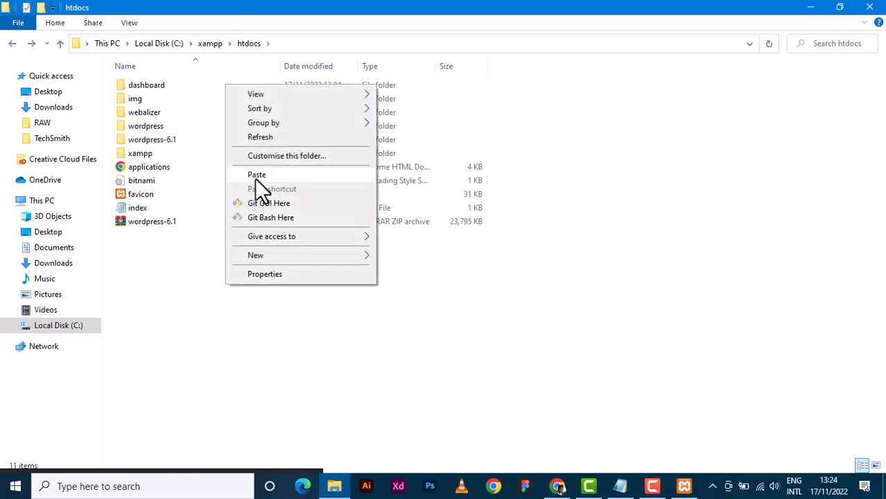
click(213, 340)
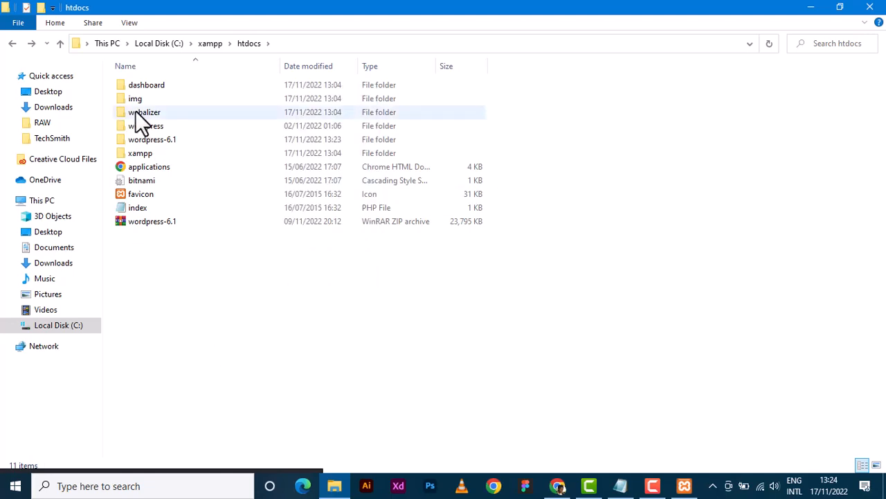
click(137, 136)
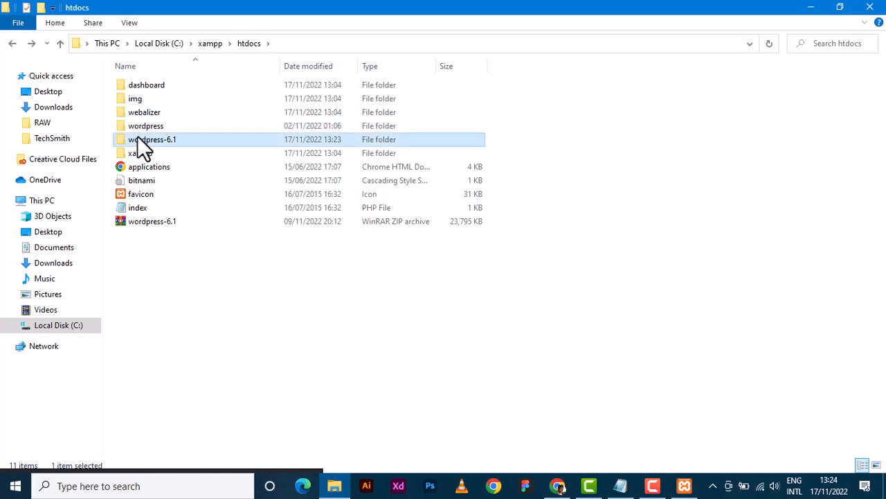
key(shift+Delete)
key(Escape)
key(Delete)
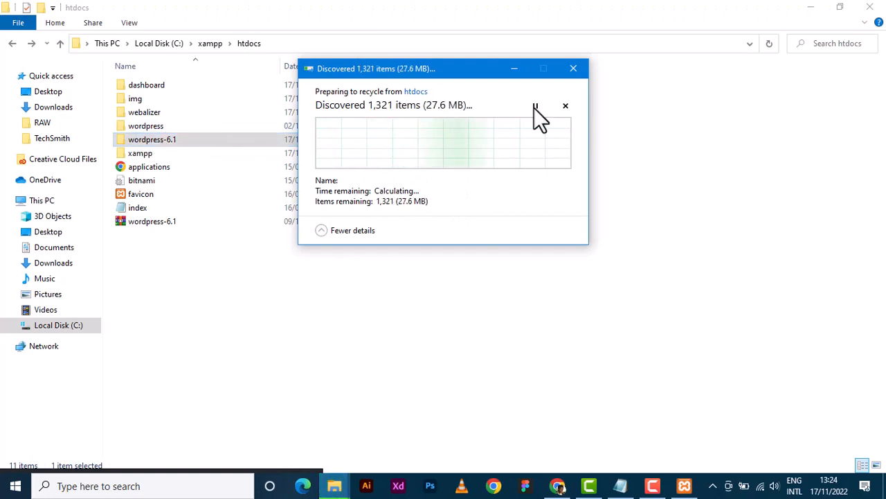
Switch back to Chrome and reload localhost/wordpress/.
click(558, 486)
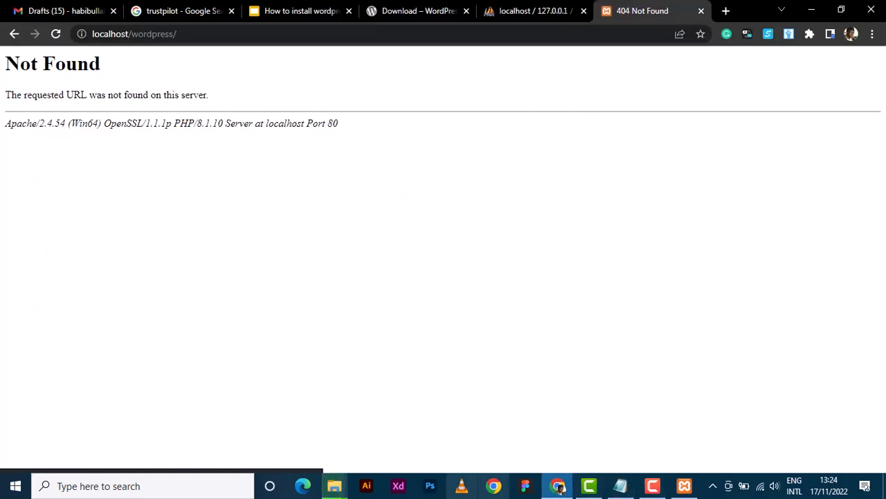
mouse_move(350, 480)
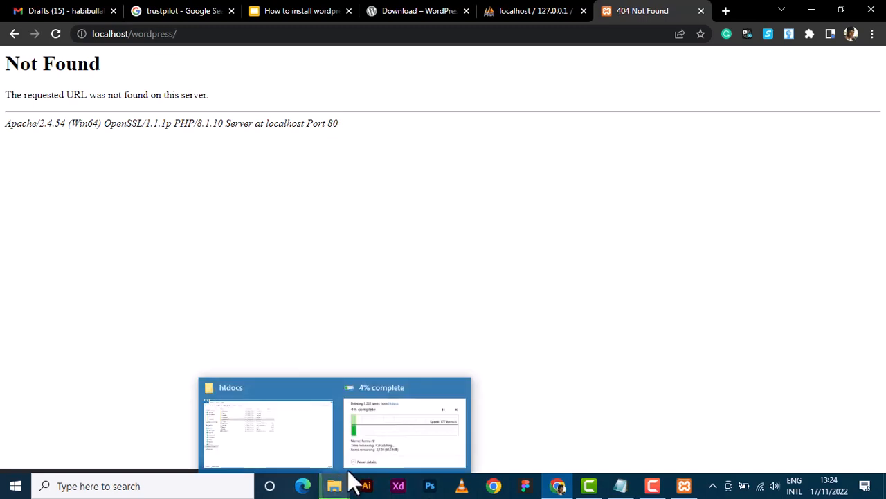
click(277, 433)
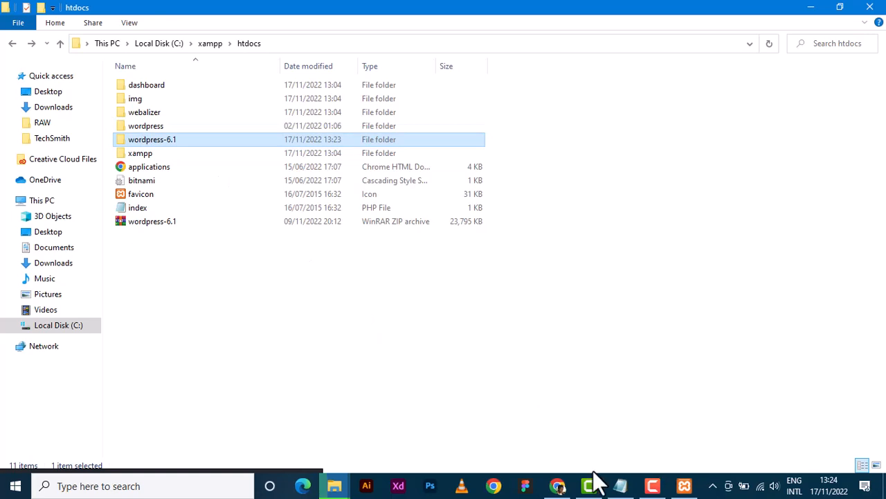
click(561, 487)
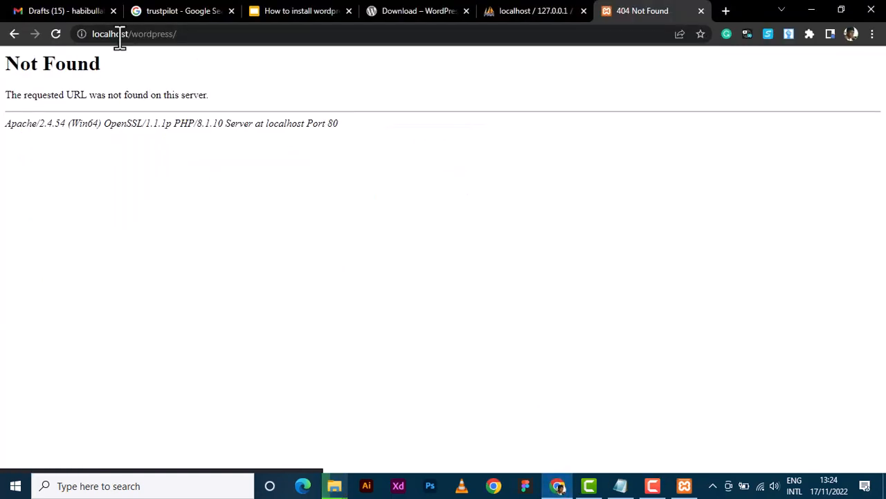
click(183, 38)
click(183, 39)
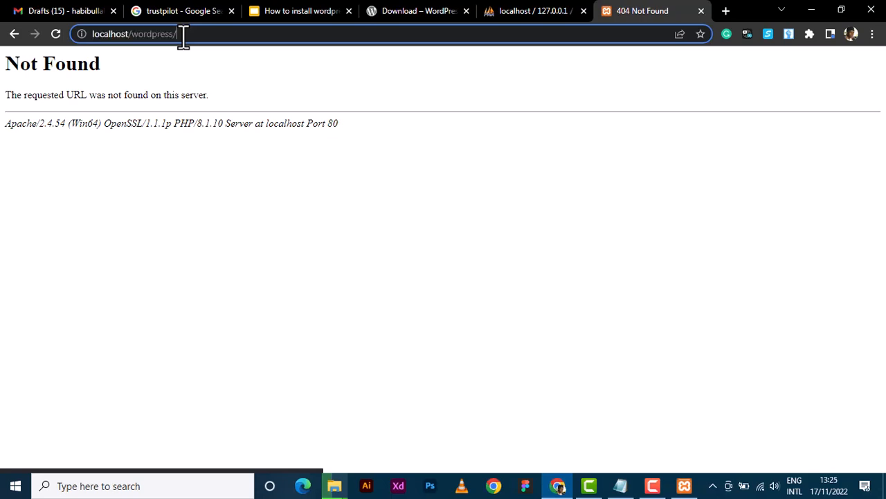
key(Return)
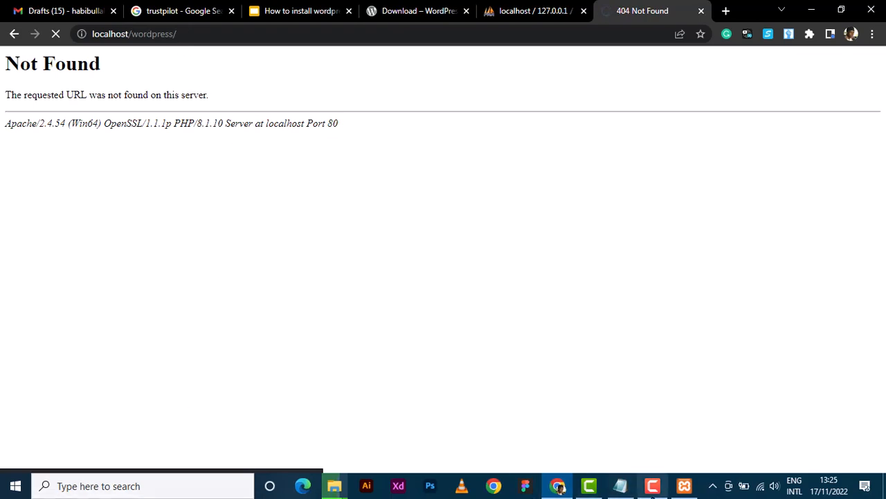
Keep English (United States) as the setup language and continue to the WordPress welcome page.
click(653, 489)
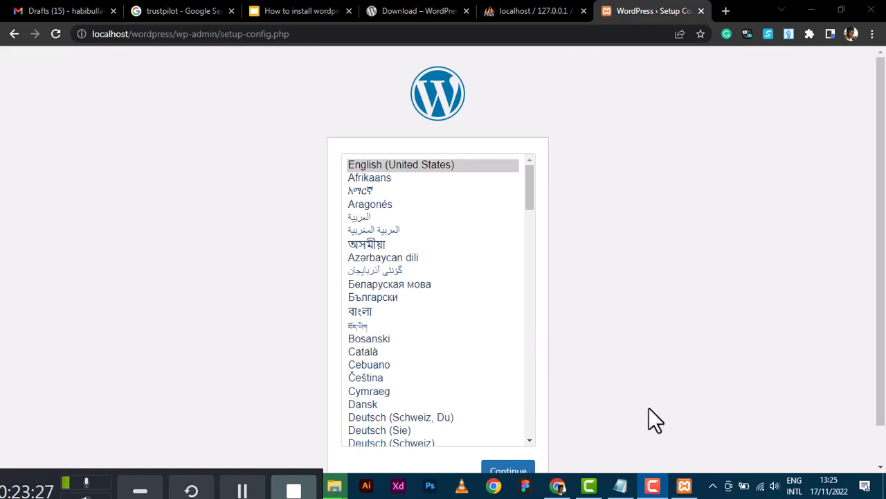
drag(884, 342, 884, 405)
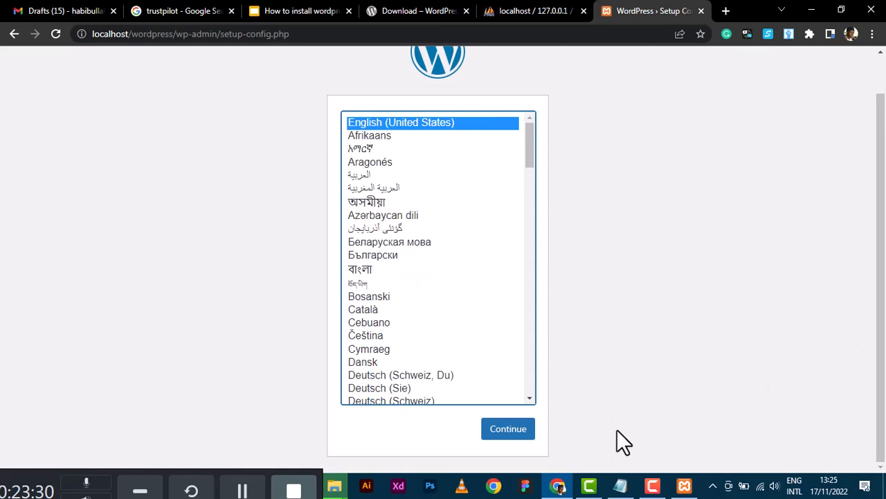
click(506, 434)
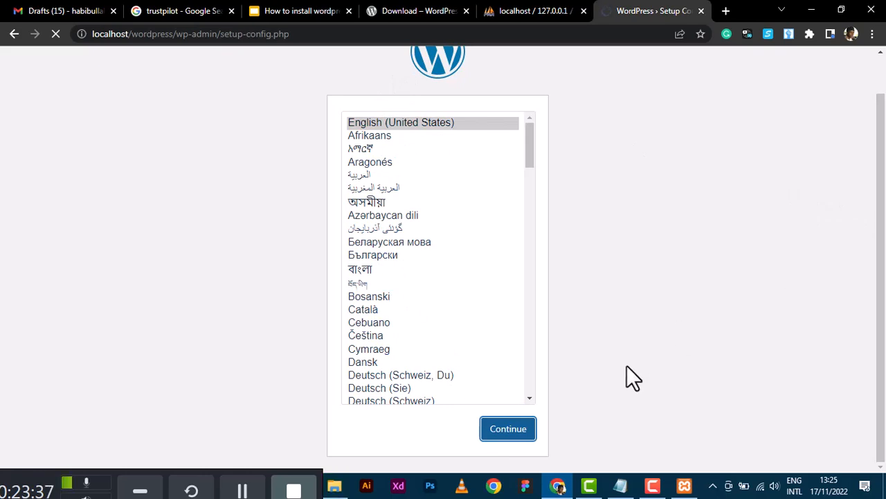
click(521, 434)
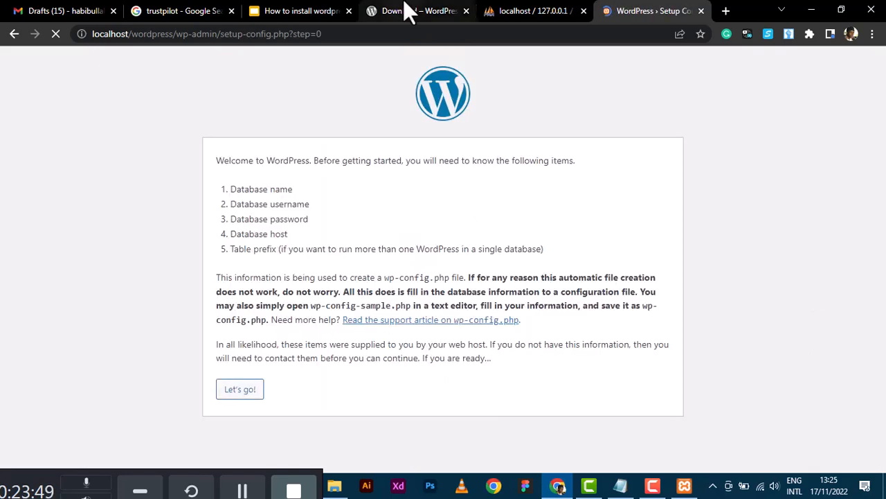
click(408, 13)
click(313, 11)
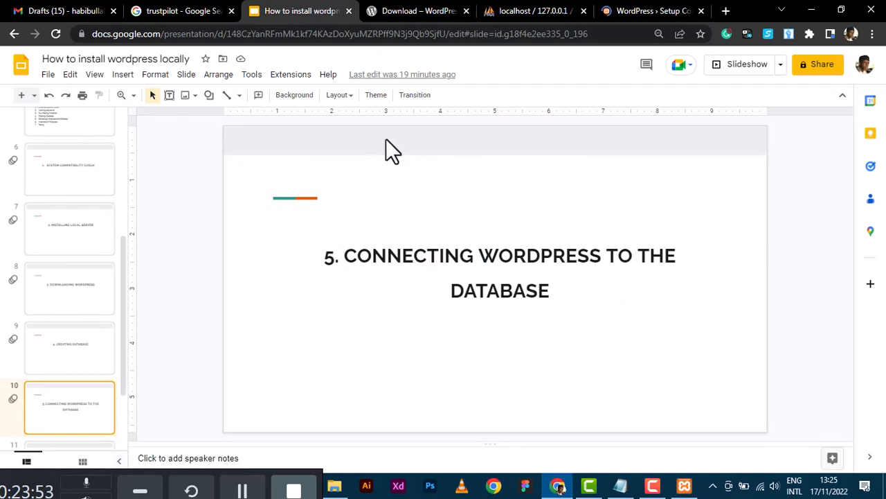
key(Down)
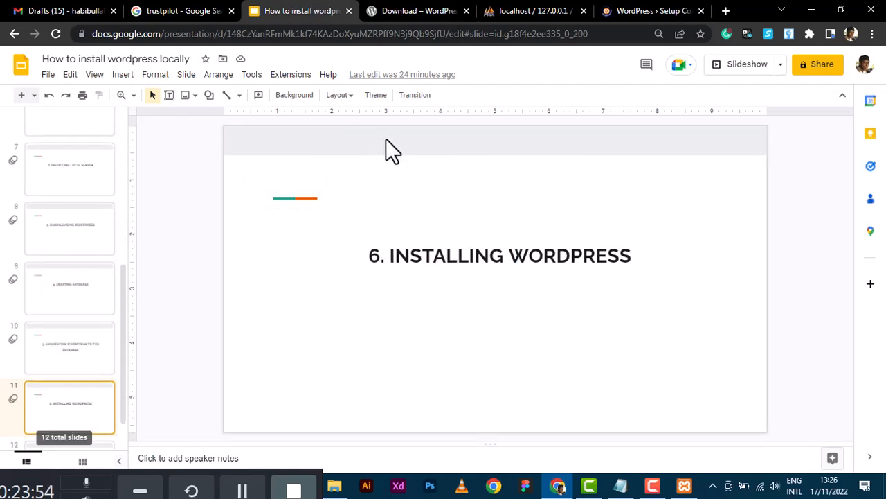
click(649, 15)
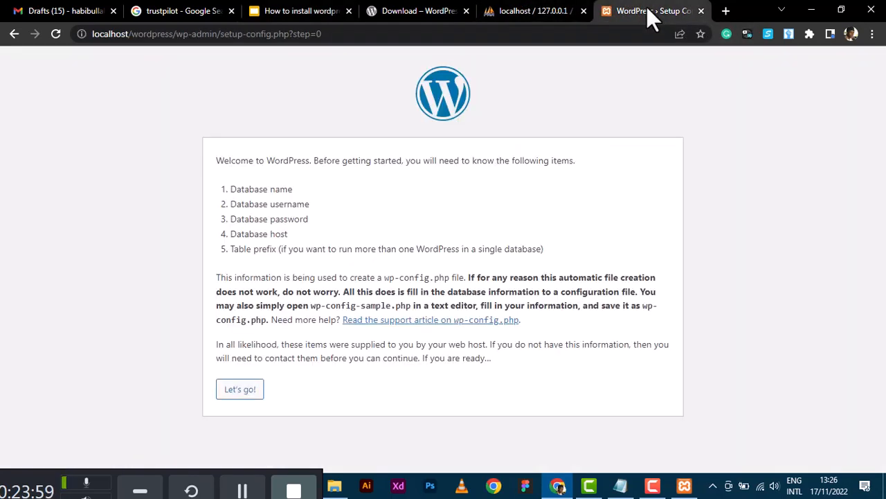
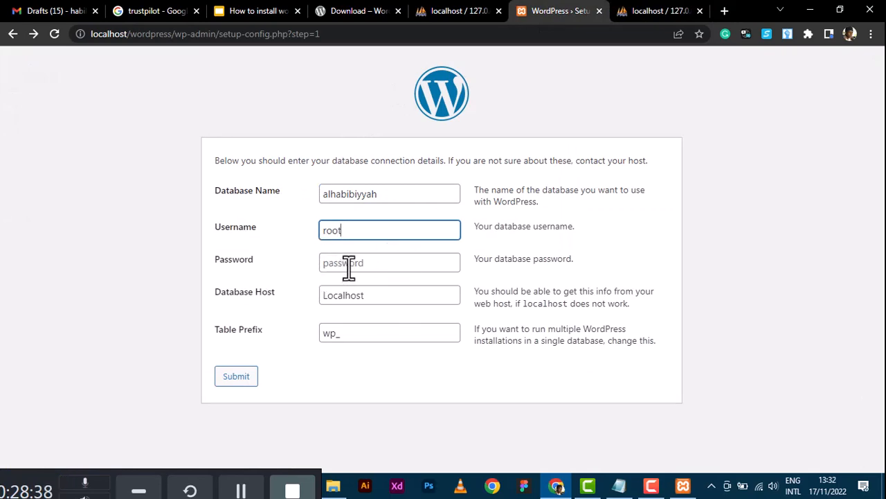
Submit the database connection details and review the installing-WordPress tutorial slide.
click(236, 377)
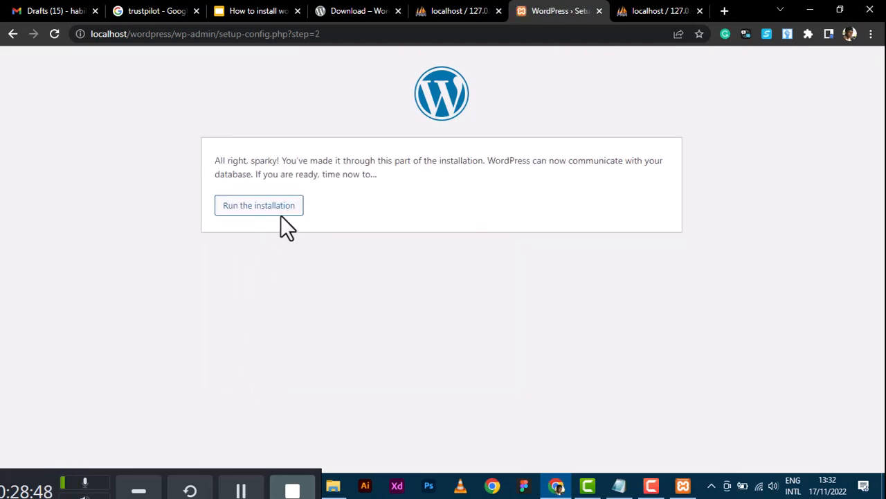
click(252, 8)
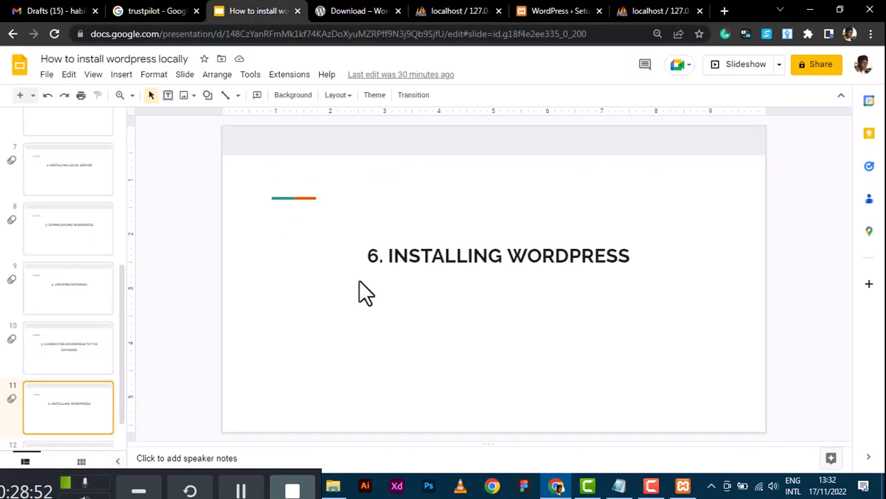
key(Down)
key(Up)
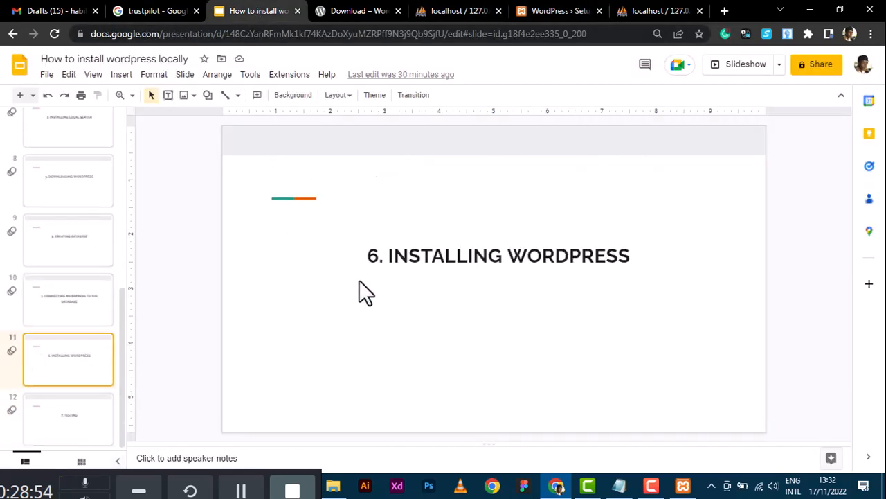
Glance at phpMyAdmin, then run the WordPress installation from the setup page.
click(637, 11)
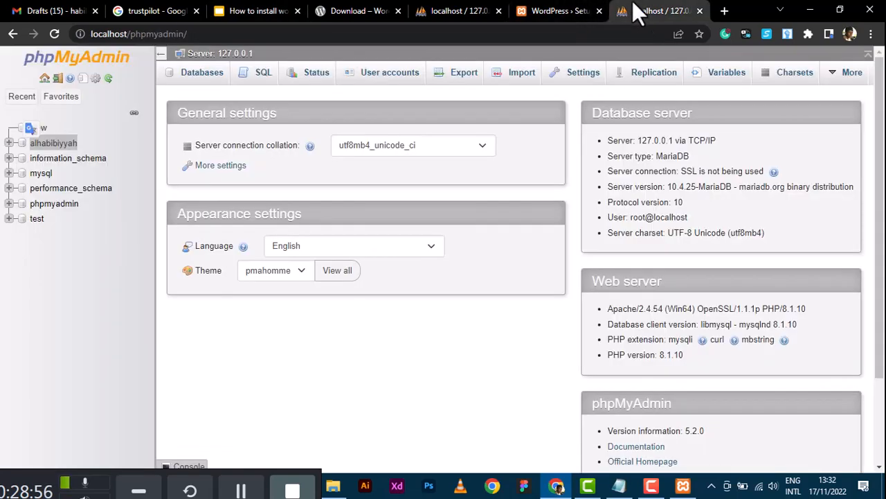
click(571, 11)
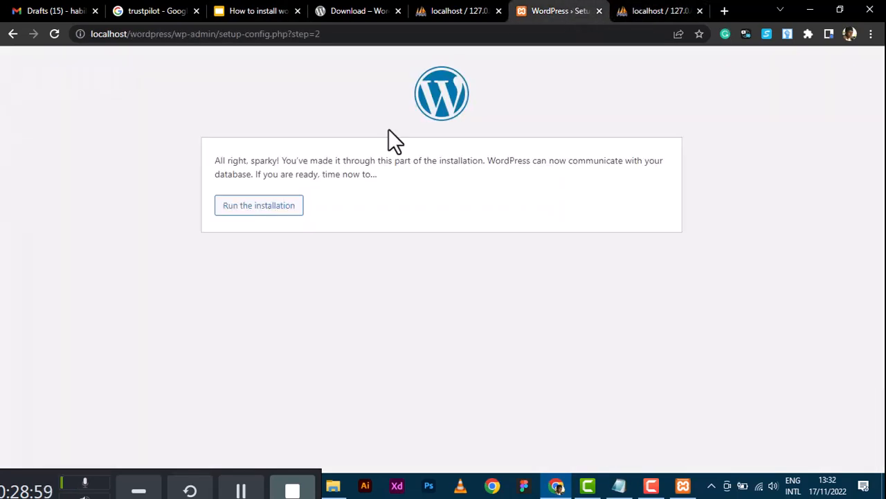
click(278, 201)
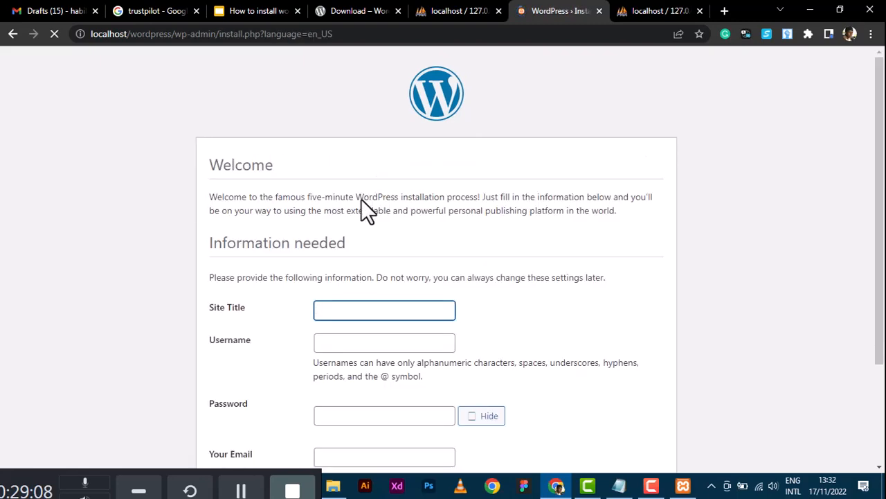
Enter site title 'Spin&Spick' and username 'admin' on the Welcome form.
scroll(343, 280, down, 2)
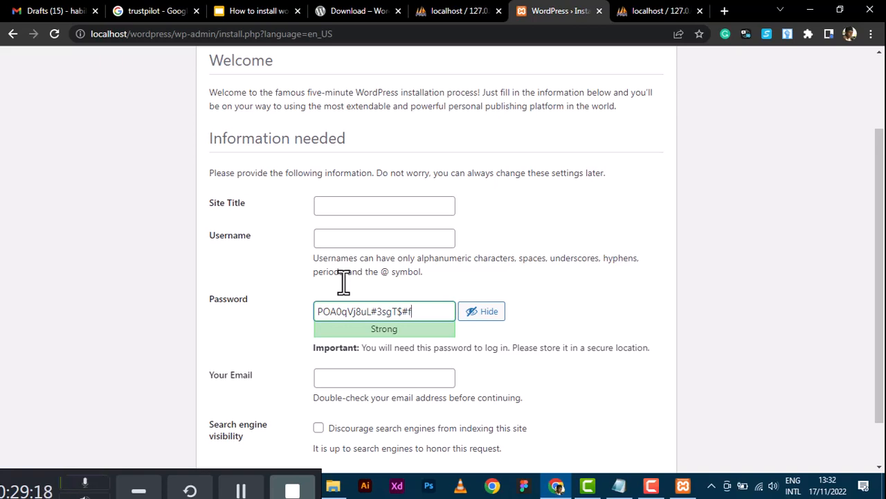
text(SPin)
click(374, 208)
text(Spi)
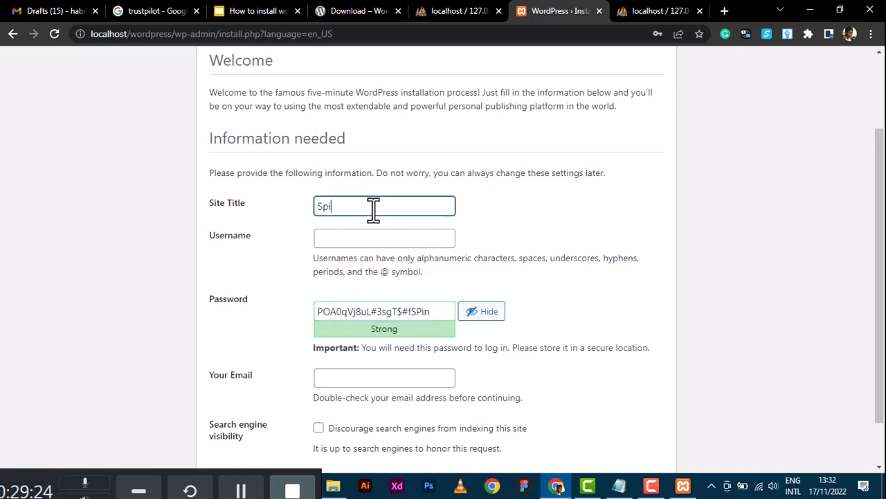
text(n&Sp)
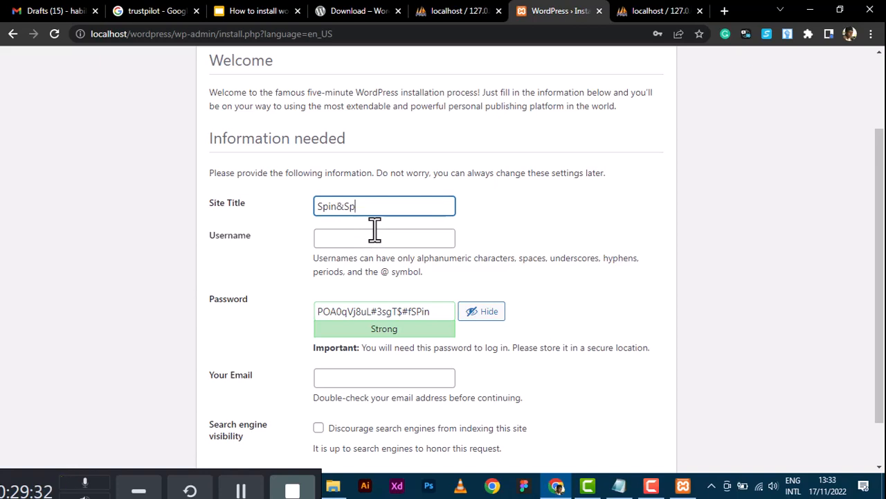
text(ick)
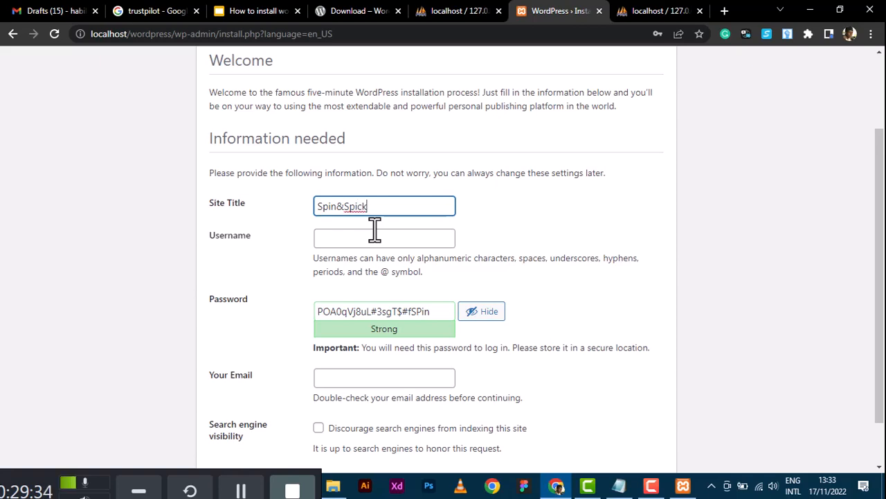
click(374, 238)
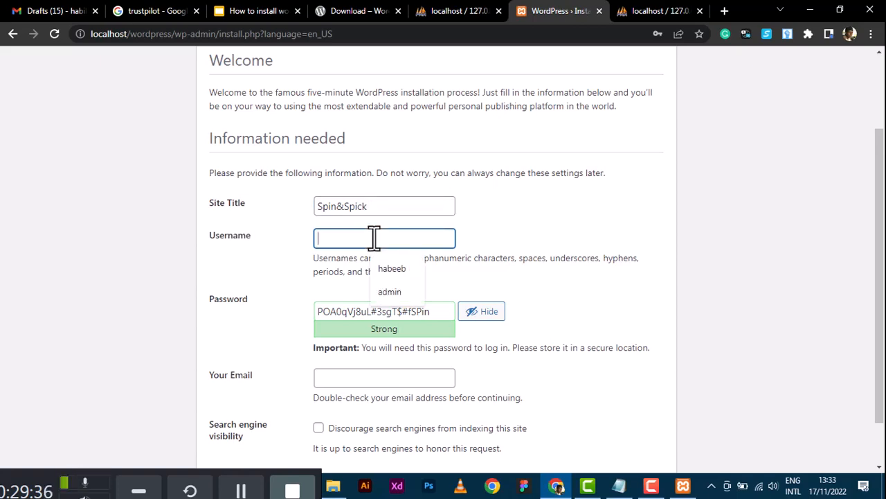
text(adm)
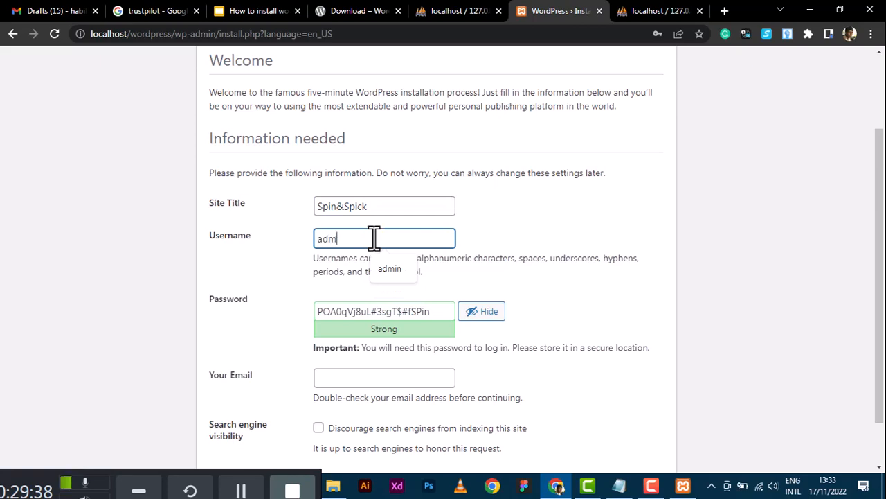
text(in)
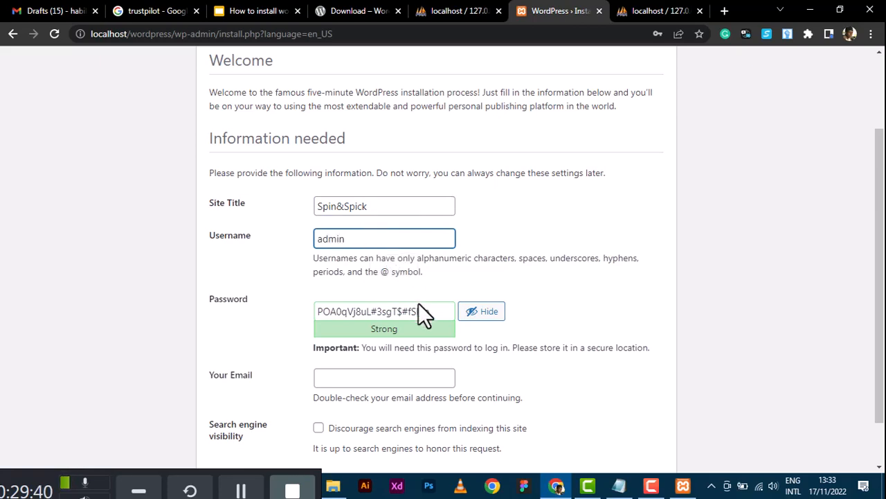
Replace the generated password with a short one, confirm the weak password, and enter the admin e-mail.
drag(432, 311, 318, 317)
text(123456)
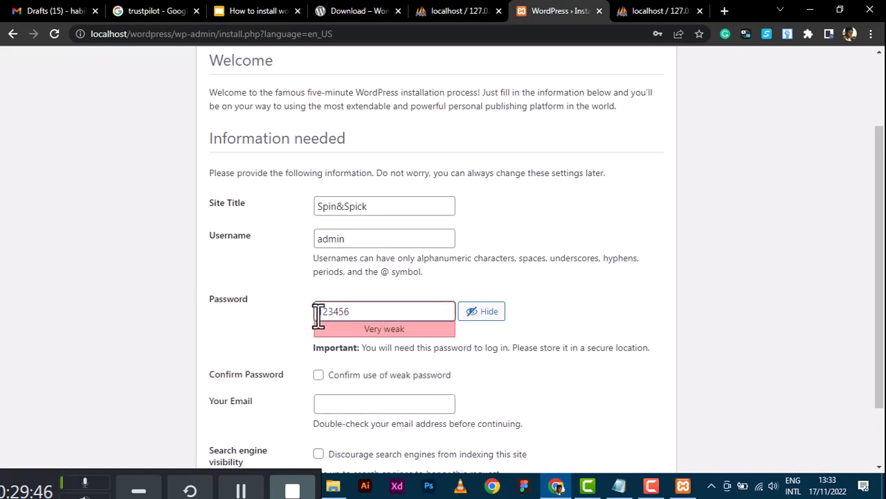
click(317, 375)
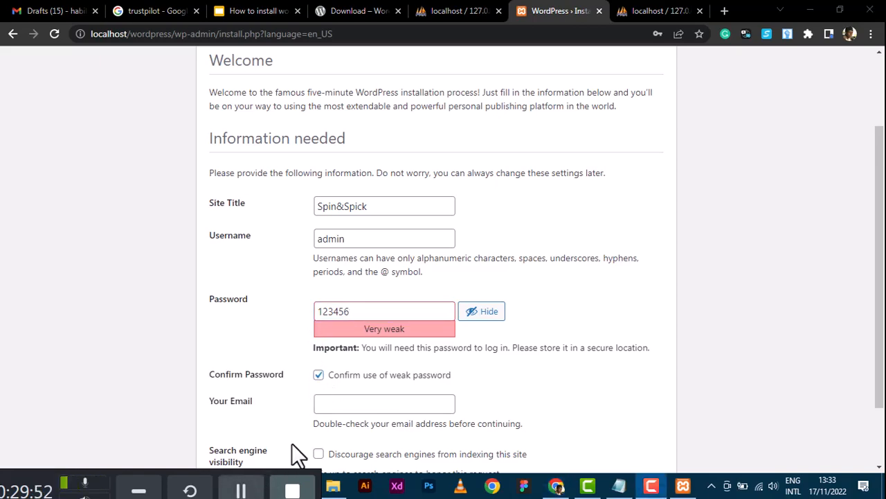
click(400, 411)
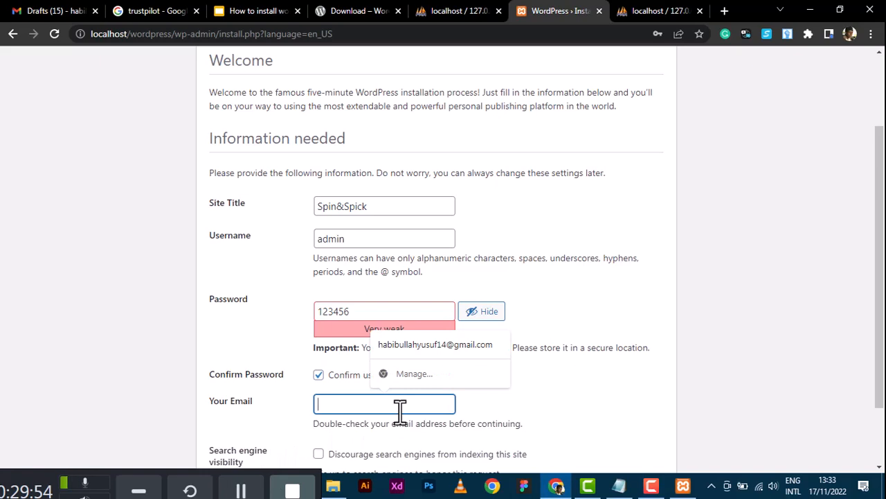
text(exam)
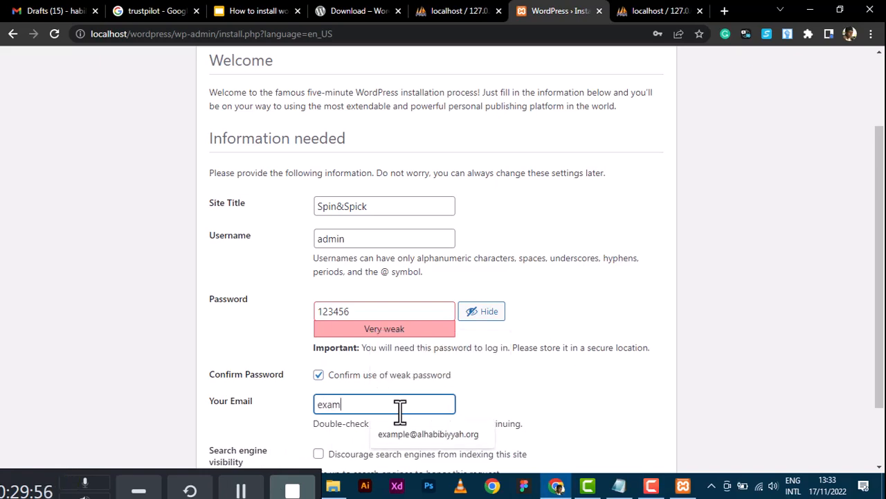
text(ple@)
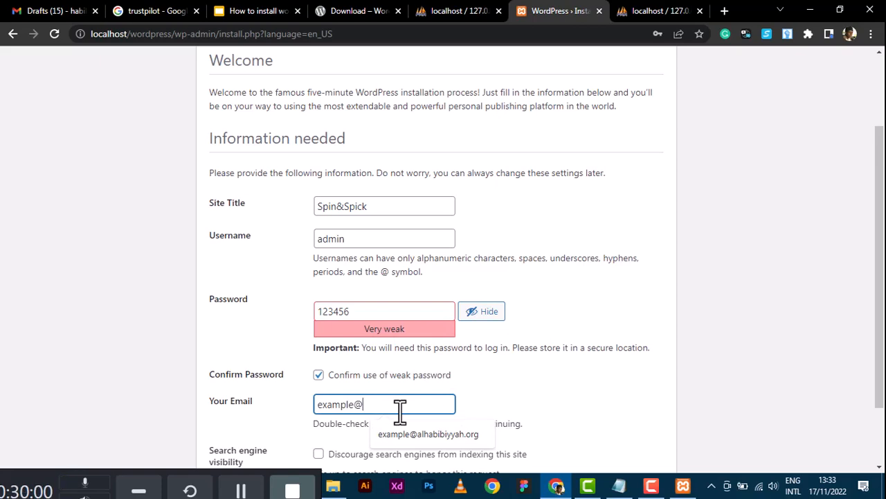
text(gmail.co)
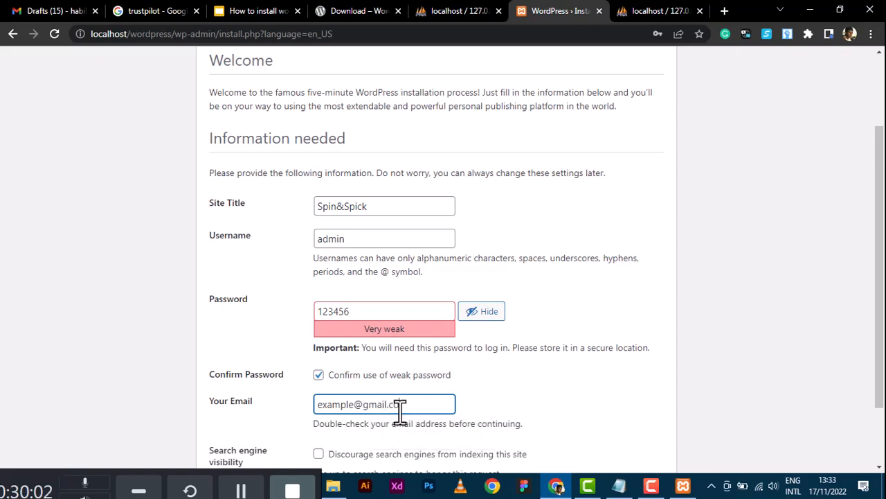
text(m)
scroll(400, 411, down, 1)
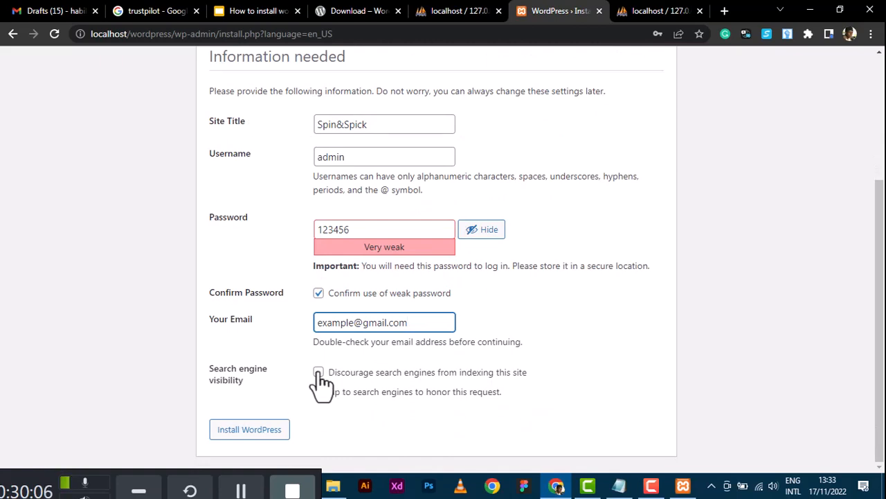
Install WordPress, close both phpMyAdmin tabs, and go to the Spin&Spick login page.
click(239, 433)
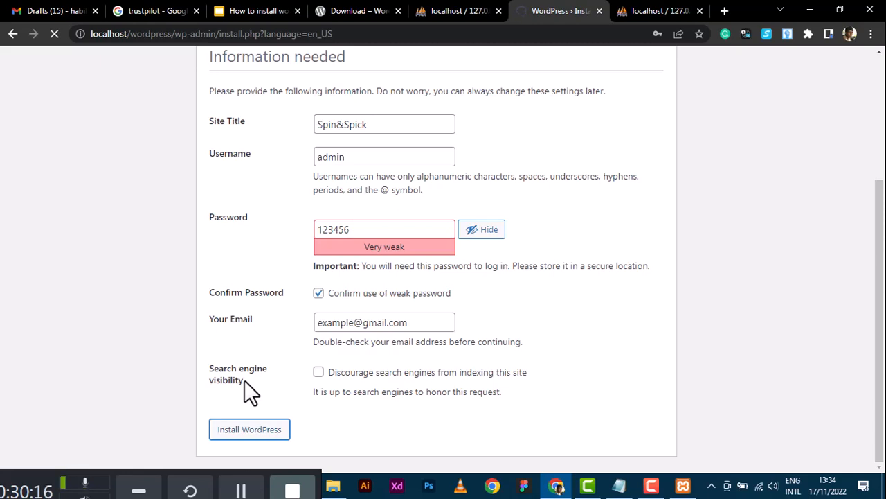
click(497, 10)
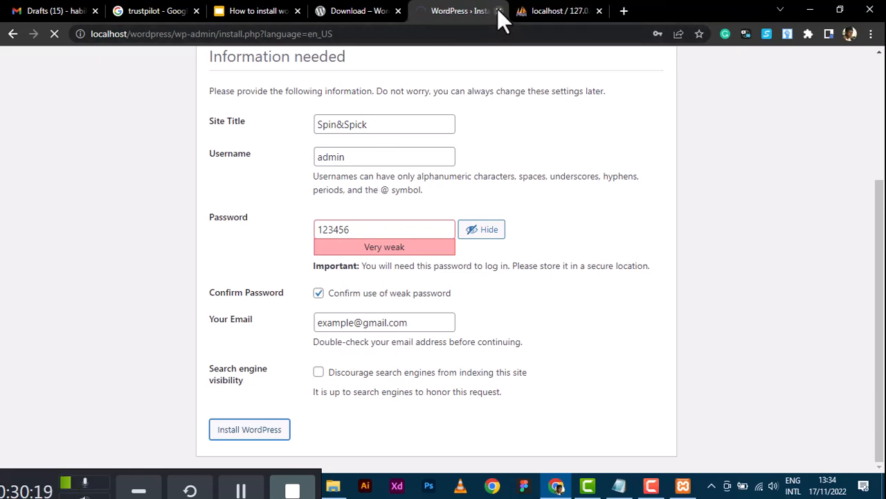
click(600, 11)
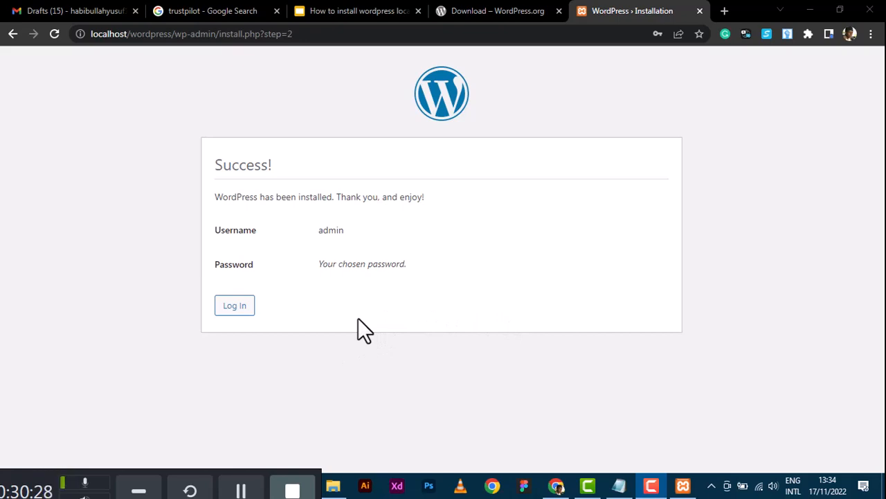
click(236, 306)
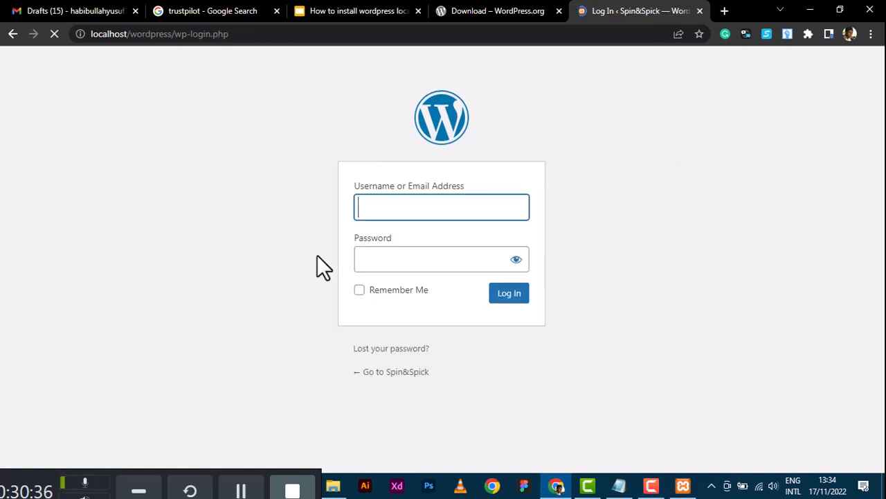
Log in as 'admin' with the account password, then reload the maintenance notice page.
text(admin)
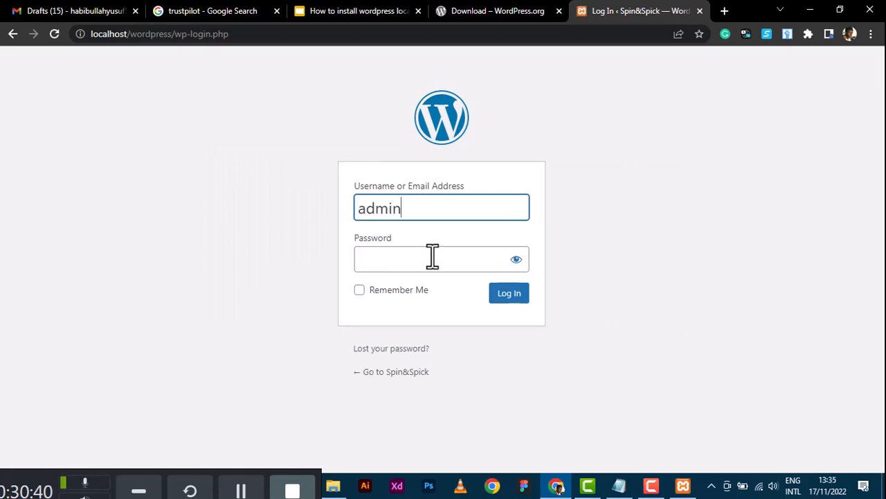
click(433, 256)
text(admin)
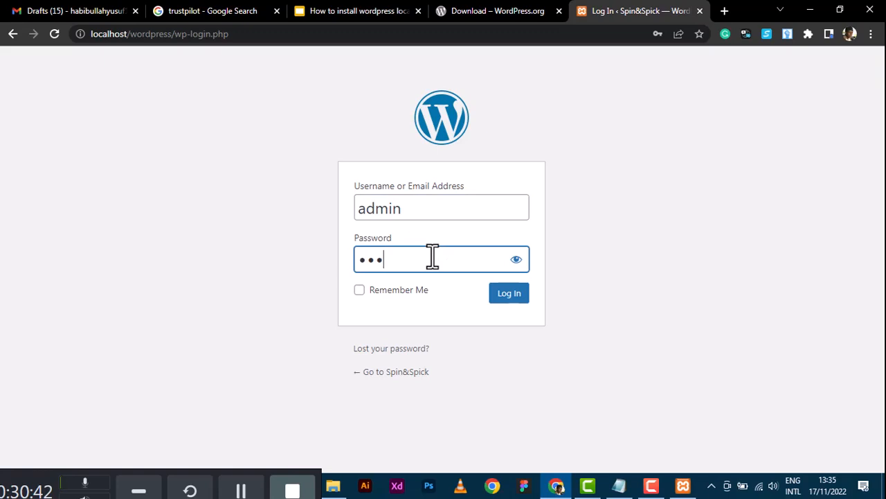
text(1)
click(504, 300)
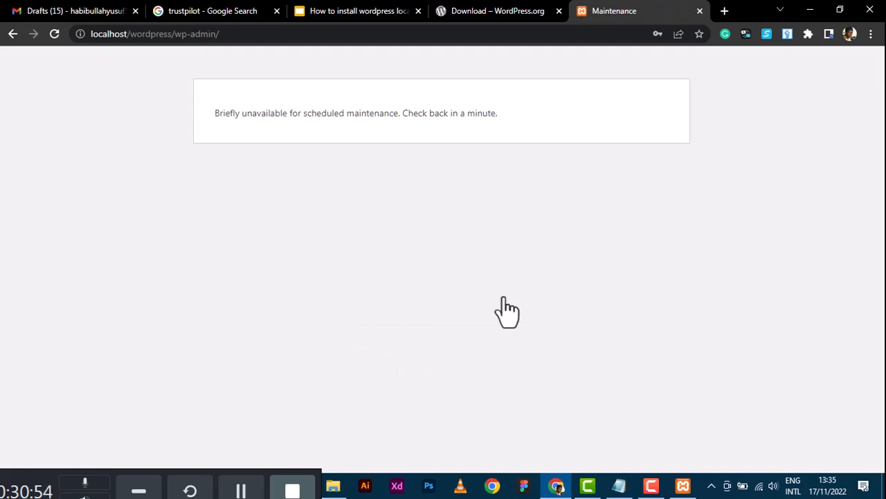
click(57, 35)
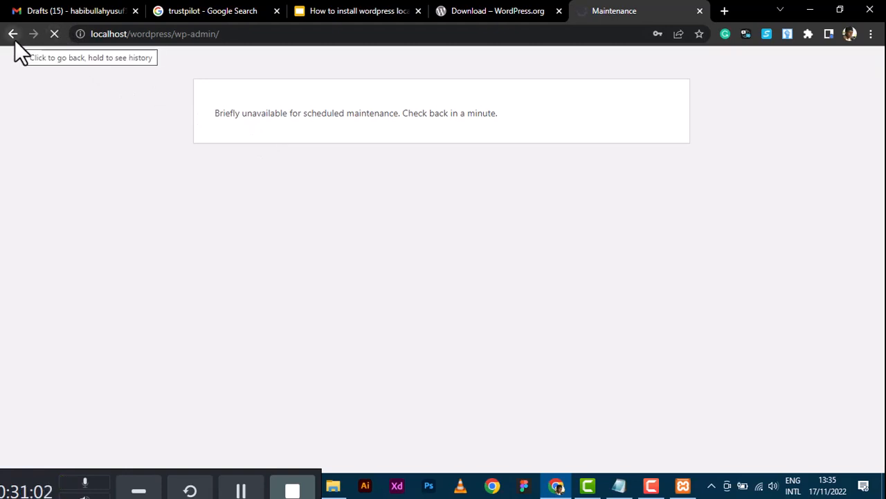
Load localhost/wordpress/wp-admin in a new tab, then return to the original tab as the Dashboard appears.
click(724, 10)
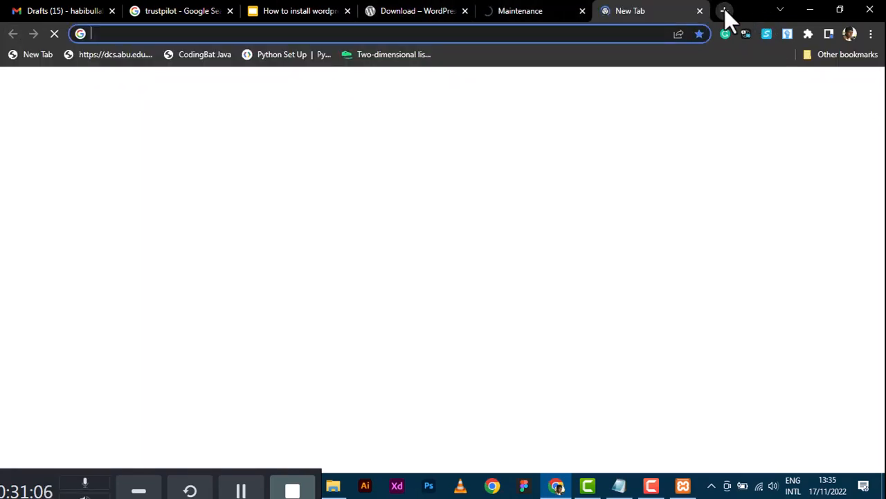
text(loca)
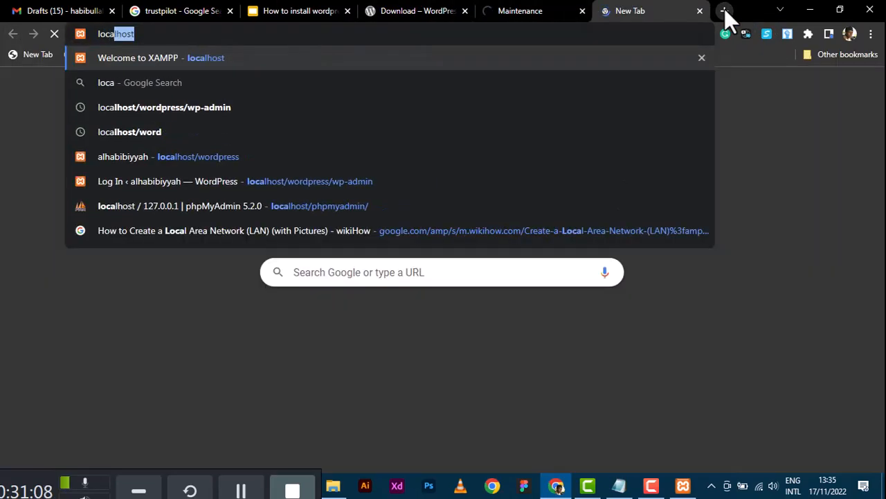
text(lhost/)
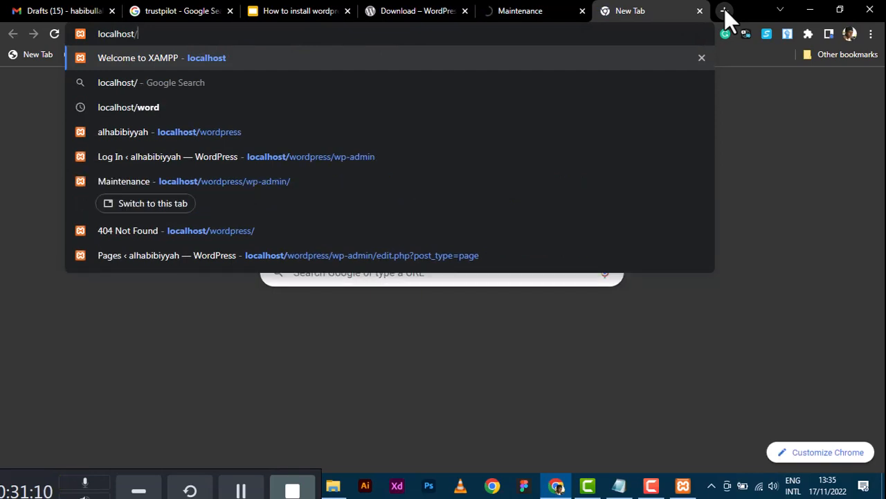
text(wor)
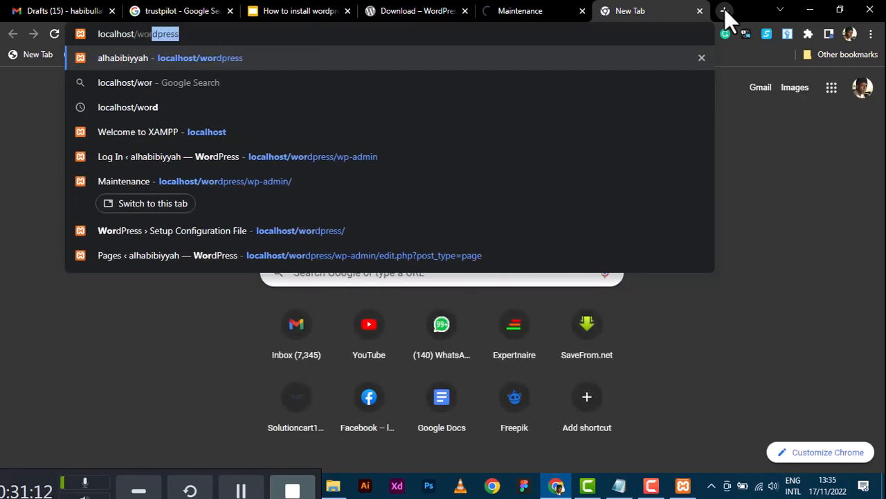
text(dpree)
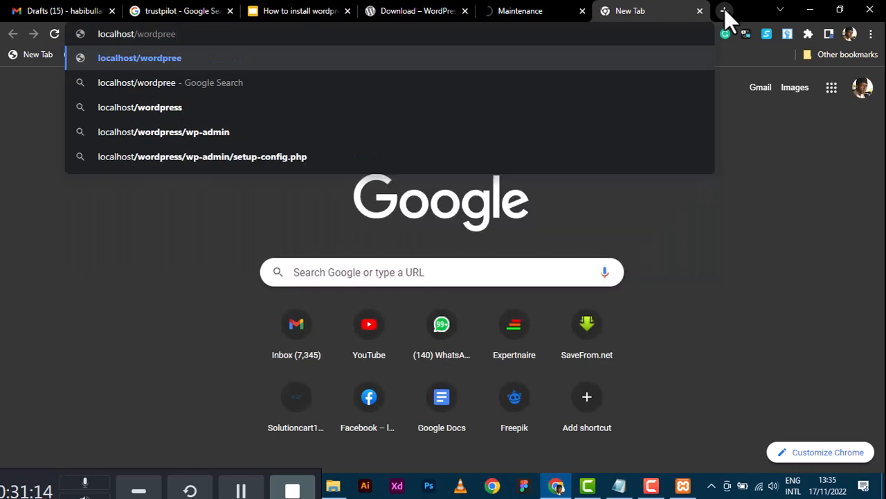
key(BackSpace)
text(ss/wp-admin)
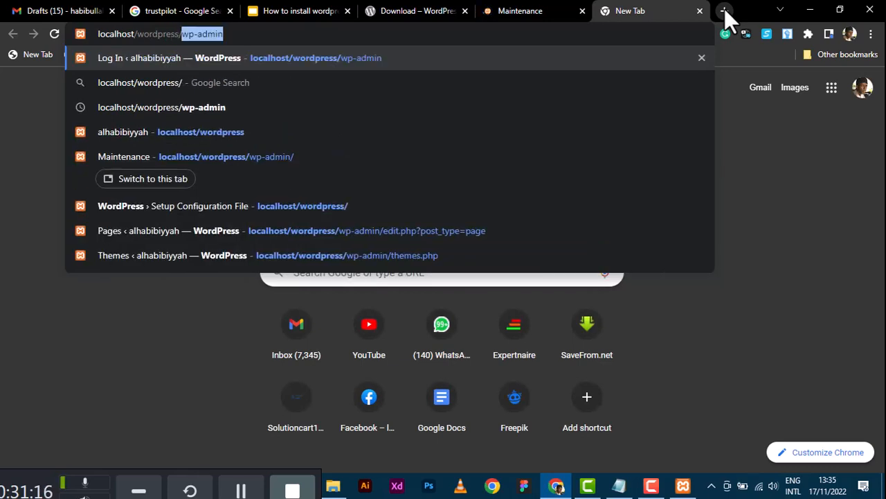
key(Return)
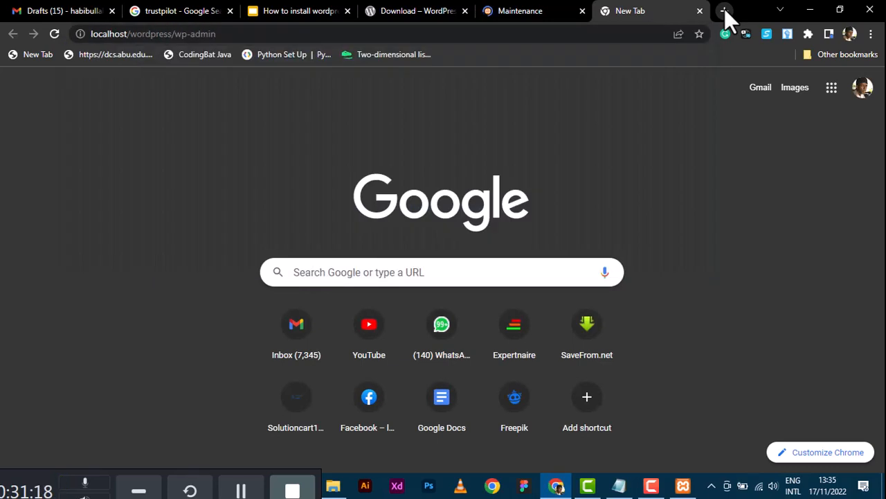
click(526, 13)
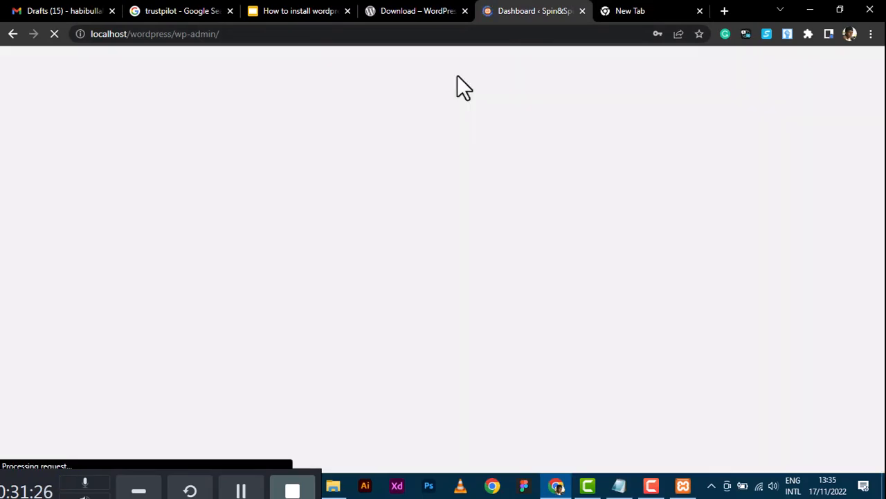
scroll(179, 372, down, 5)
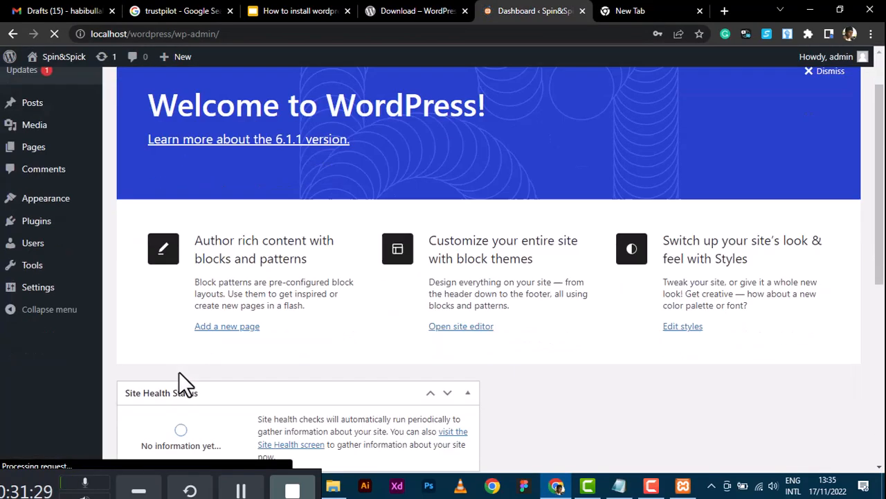
scroll(179, 371, up, 5)
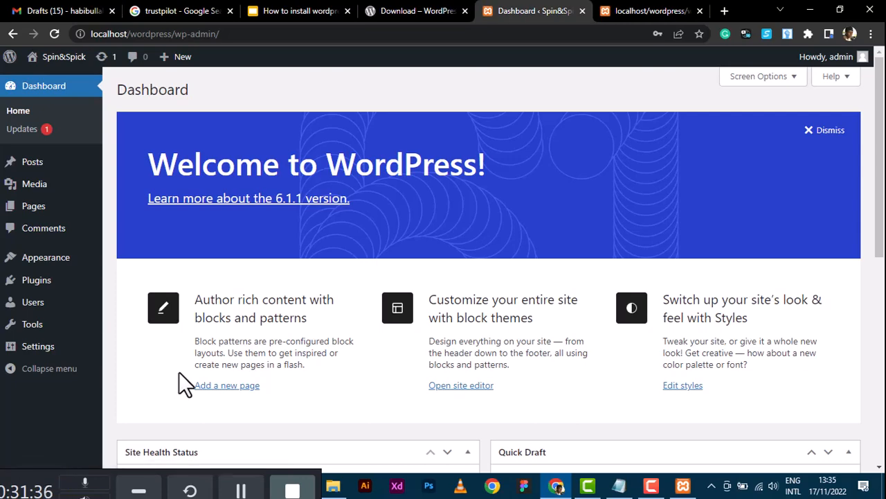
Check the htdocs window and tutorial slides, then close the duplicate wp-admin tab.
click(334, 486)
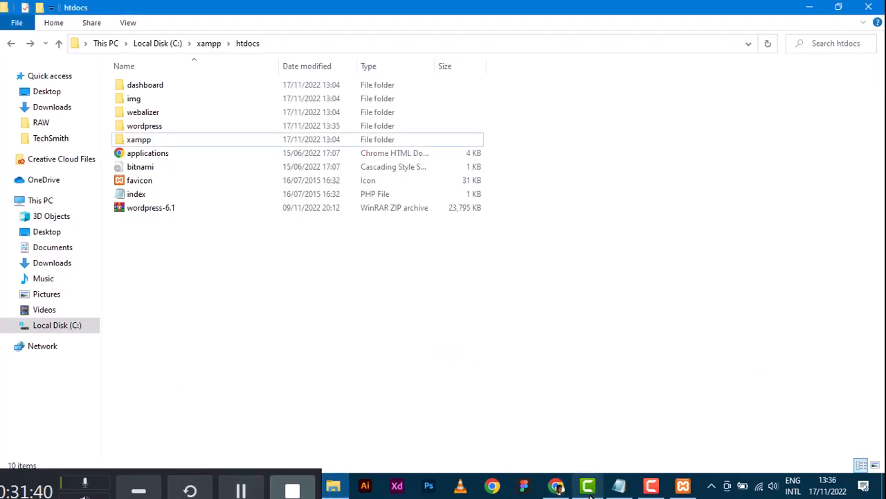
click(557, 486)
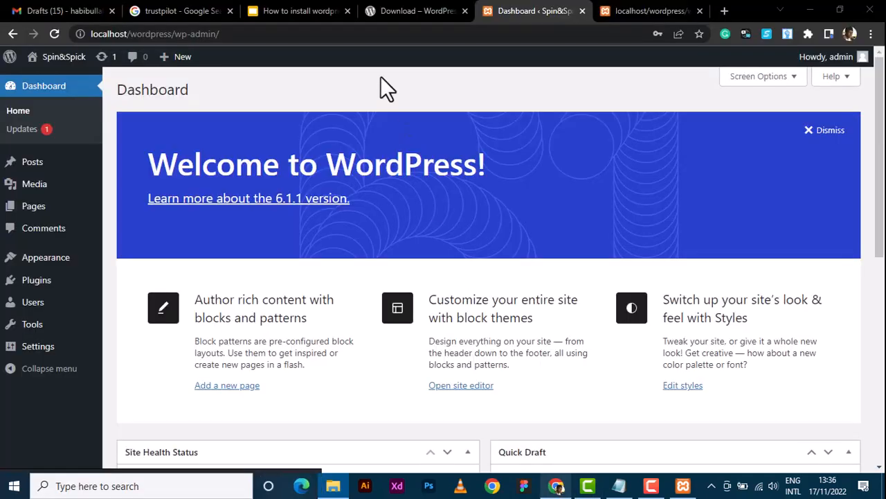
click(302, 10)
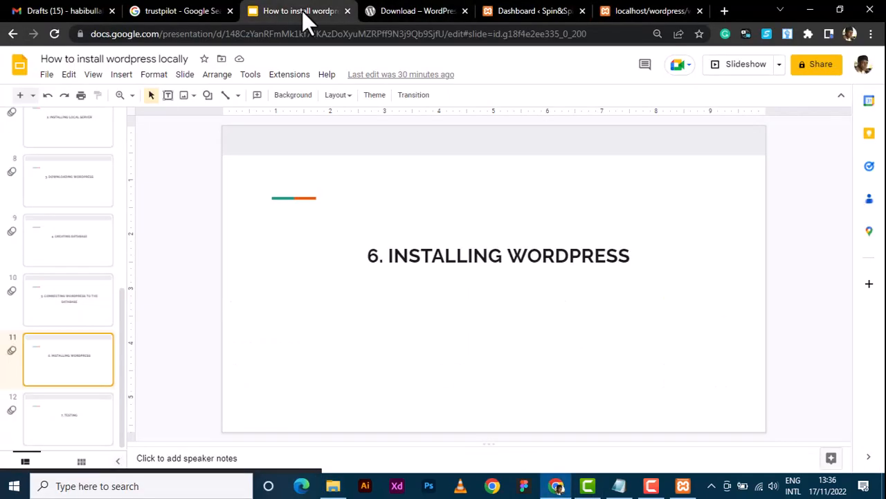
click(651, 11)
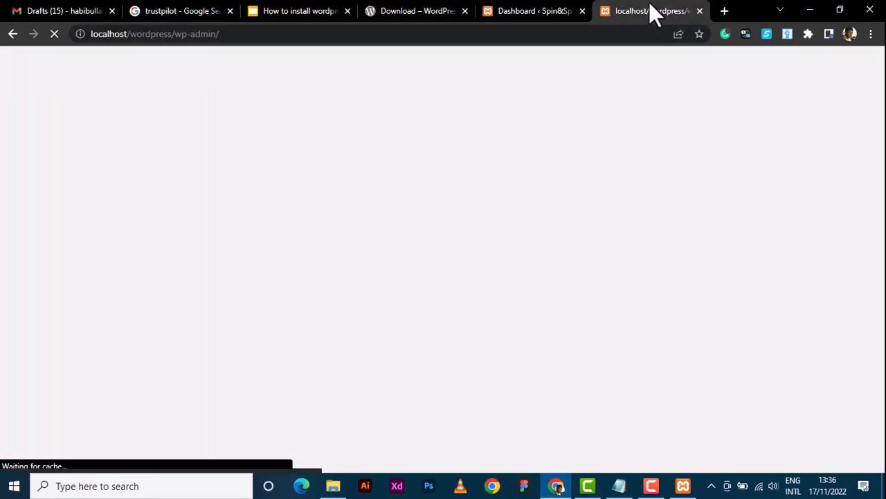
click(700, 11)
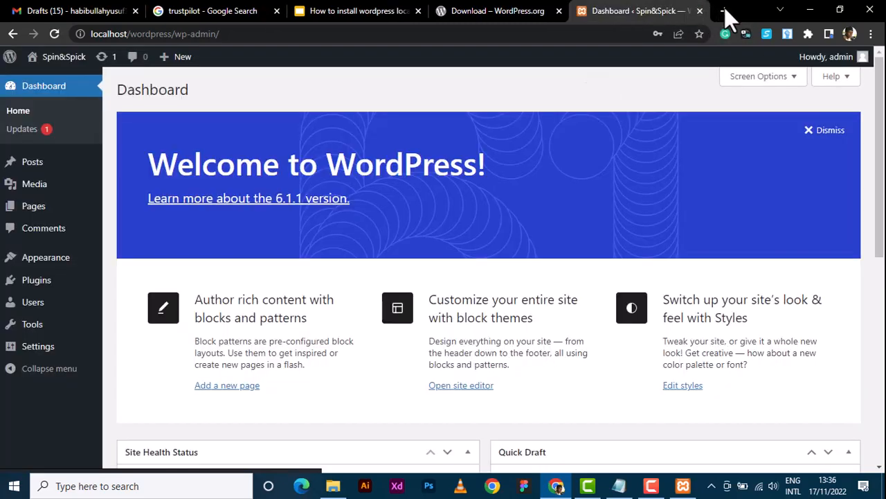
Open localhost/wordpress in a new tab to view the Spin&Spick front page.
click(723, 11)
text(l)
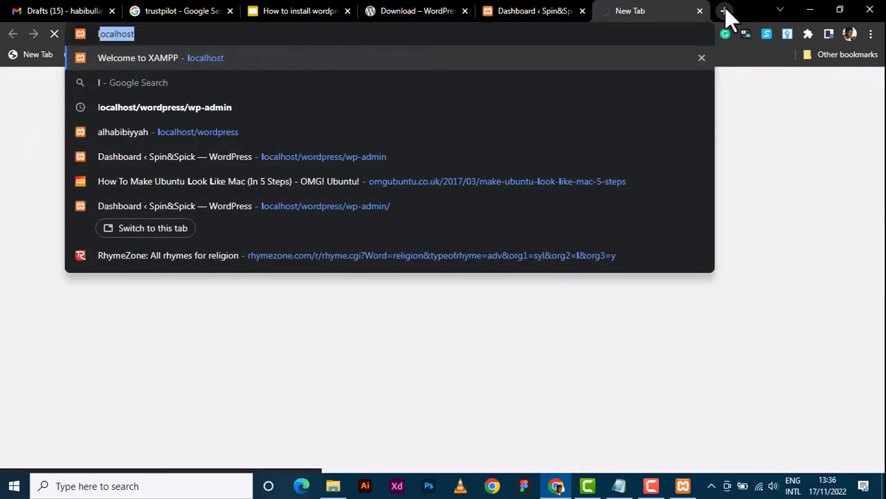
text(ocalhost/w)
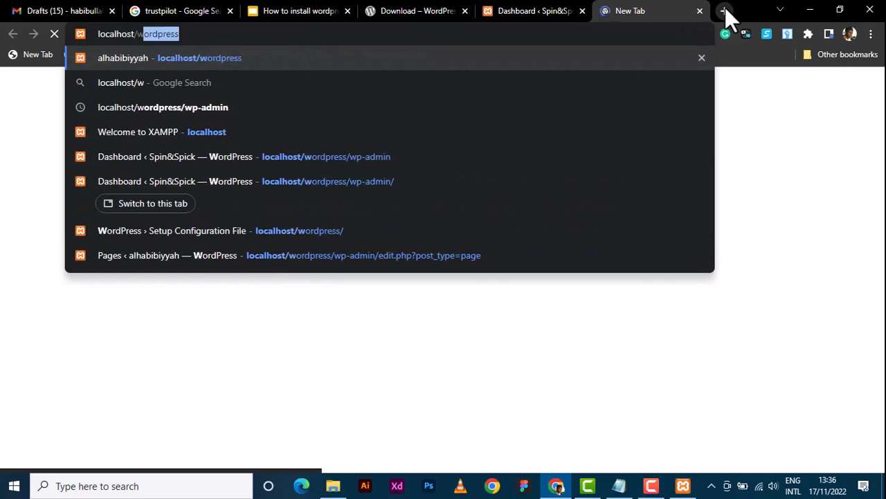
key(Return)
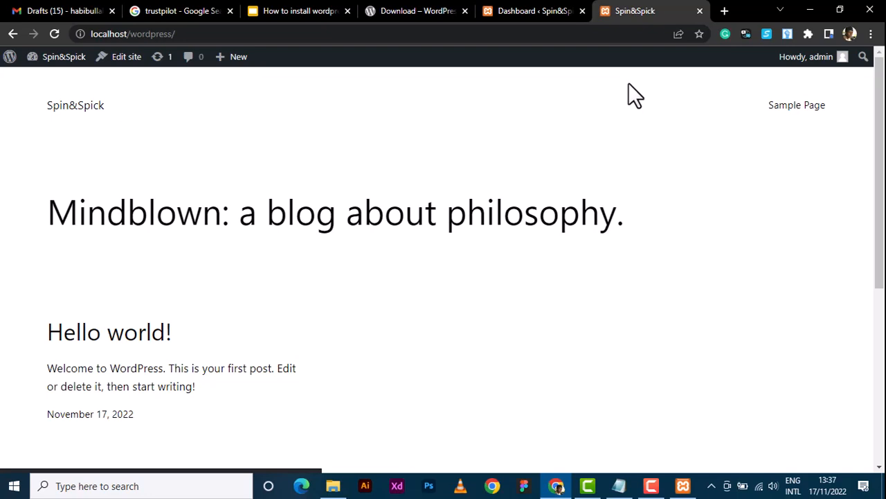
Switch between the Spin&Spick admin Dashboard tab and the site's front page tab.
click(511, 10)
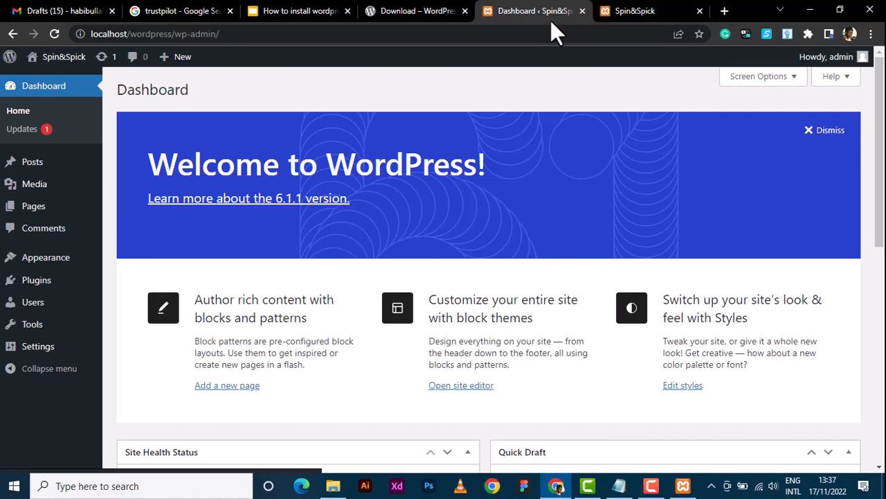
click(622, 13)
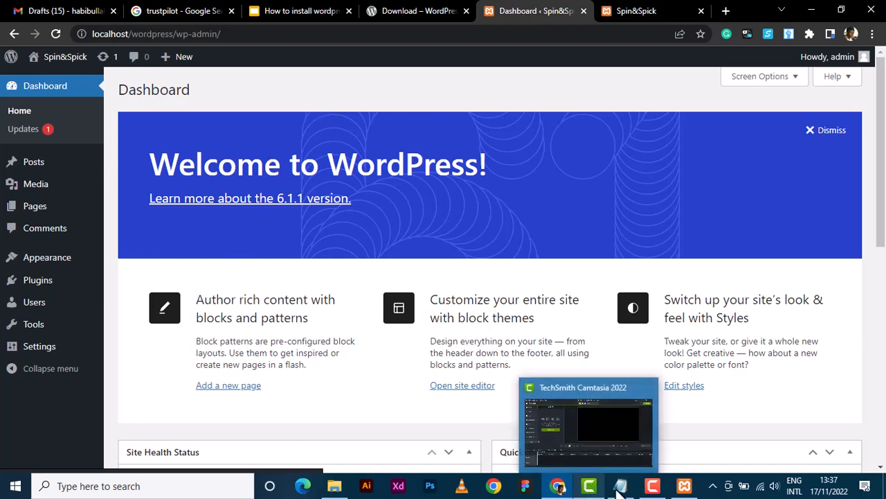
click(643, 492)
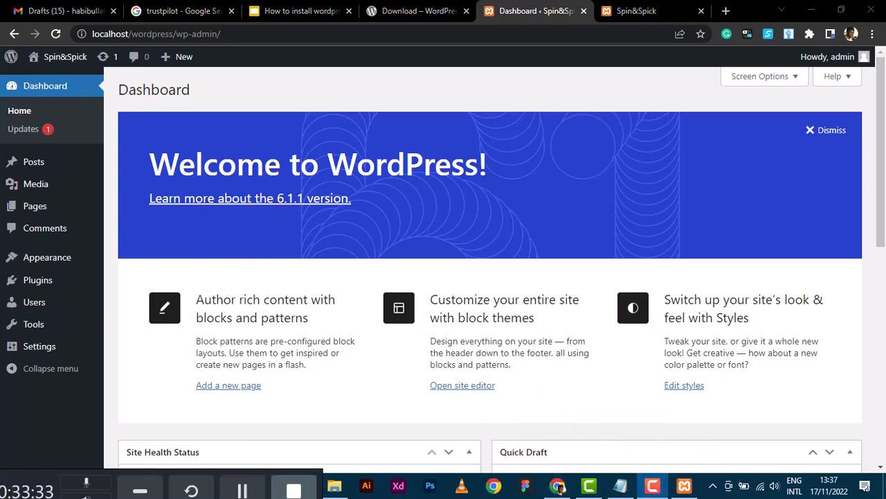